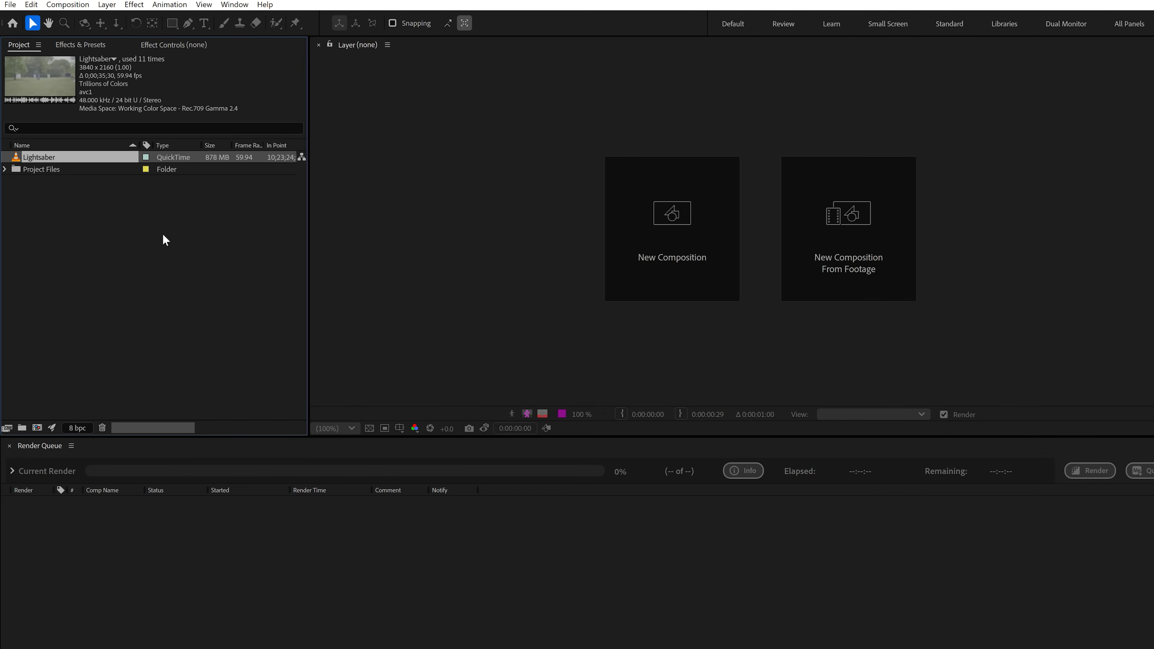
Create a composition from the Lightsaber footage and preview a later frame.
{"action": "left_click", "coordinate": [56, 160]}
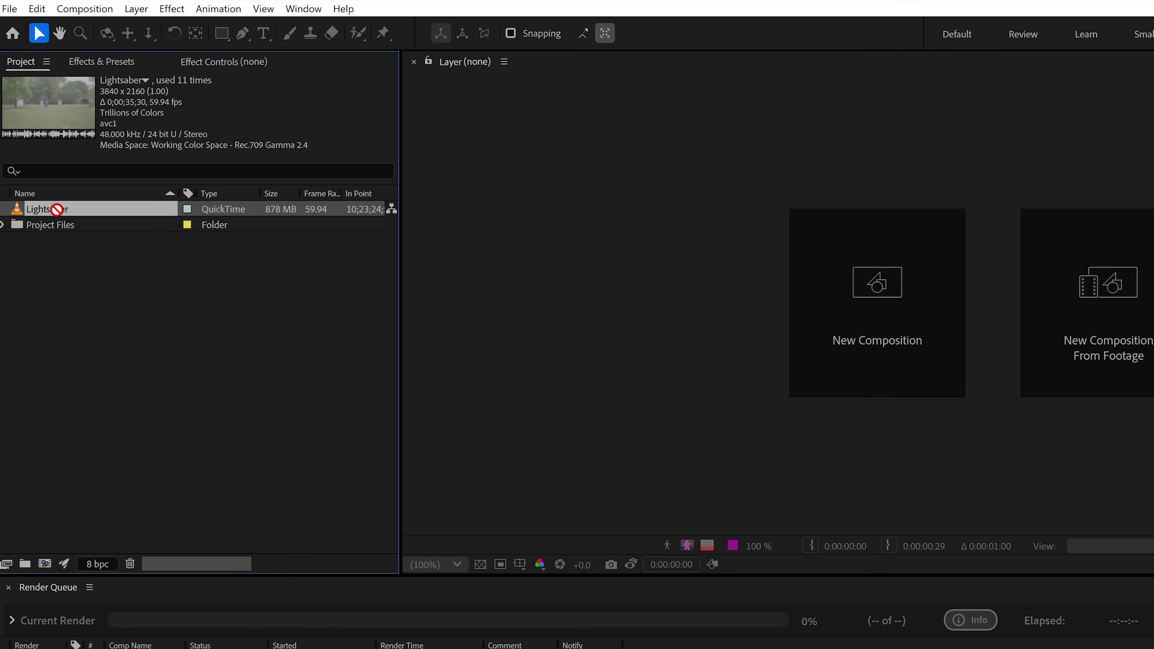
{"action": "left_click_drag", "start_coordinate": [48, 565], "coordinate": [46, 565]}
{"action": "left_click_drag", "start_coordinate": [686, 466], "coordinate": [978, 452]}
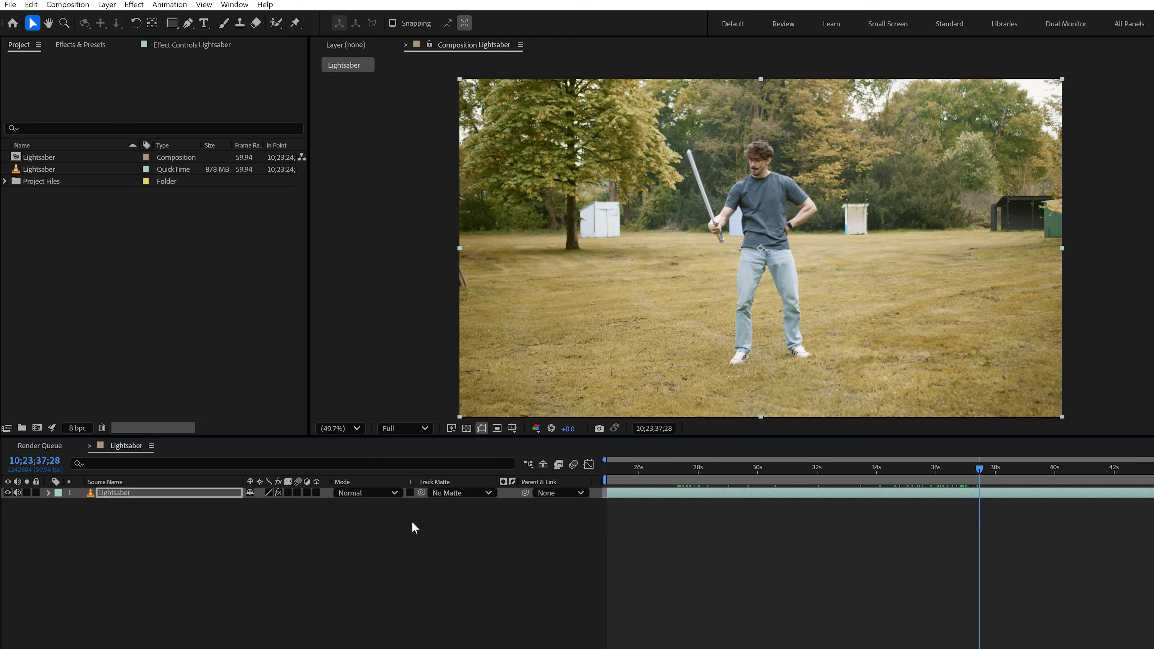
Add a new black solid layer to the Lightsaber composition.
{"action": "right_click", "coordinate": [207, 537]}
{"action": "mouse_move", "coordinate": [254, 388]}
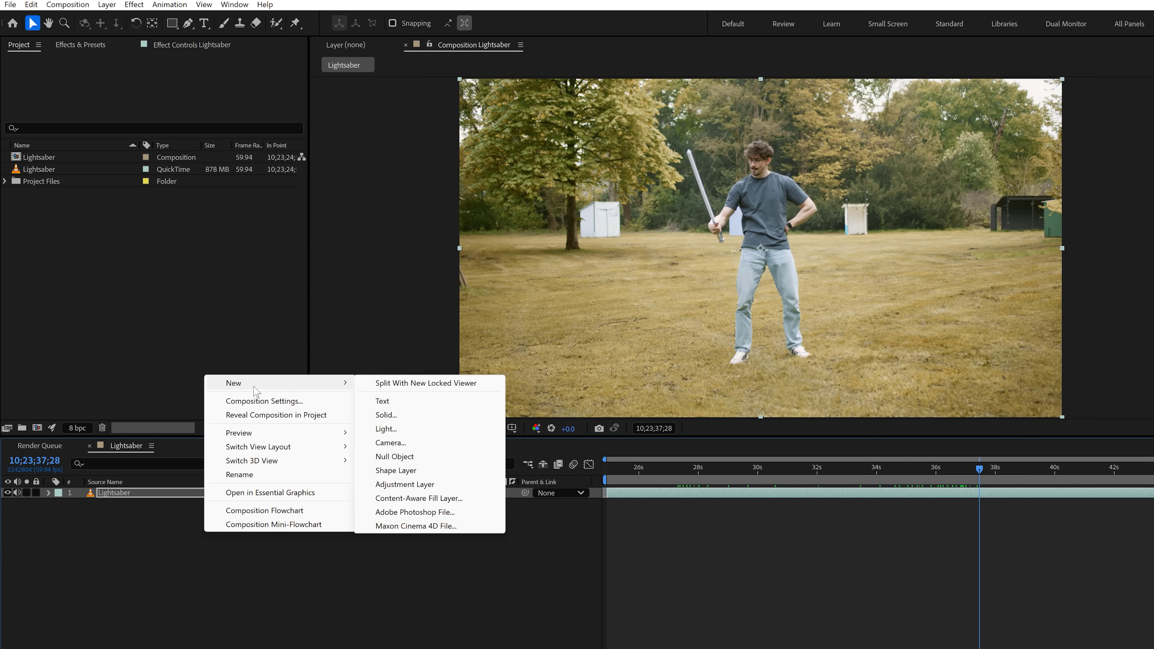
{"action": "left_click", "coordinate": [385, 414]}
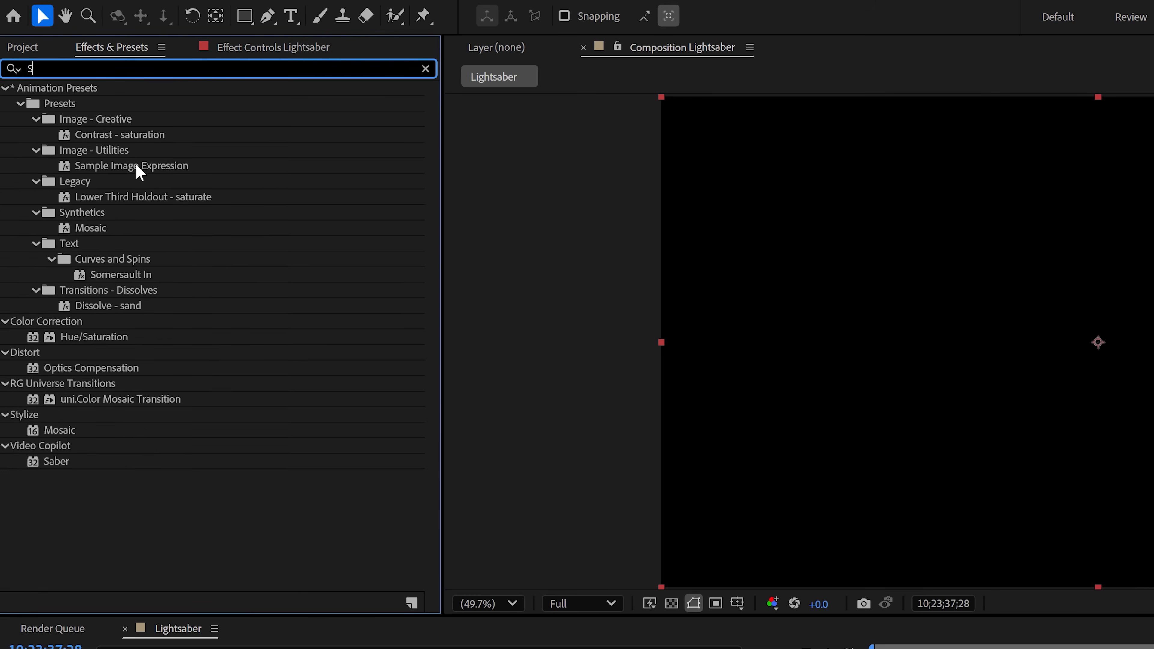
Find the Saber effect and apply it to the solid layer.
{"action": "type", "text": "Saber"}
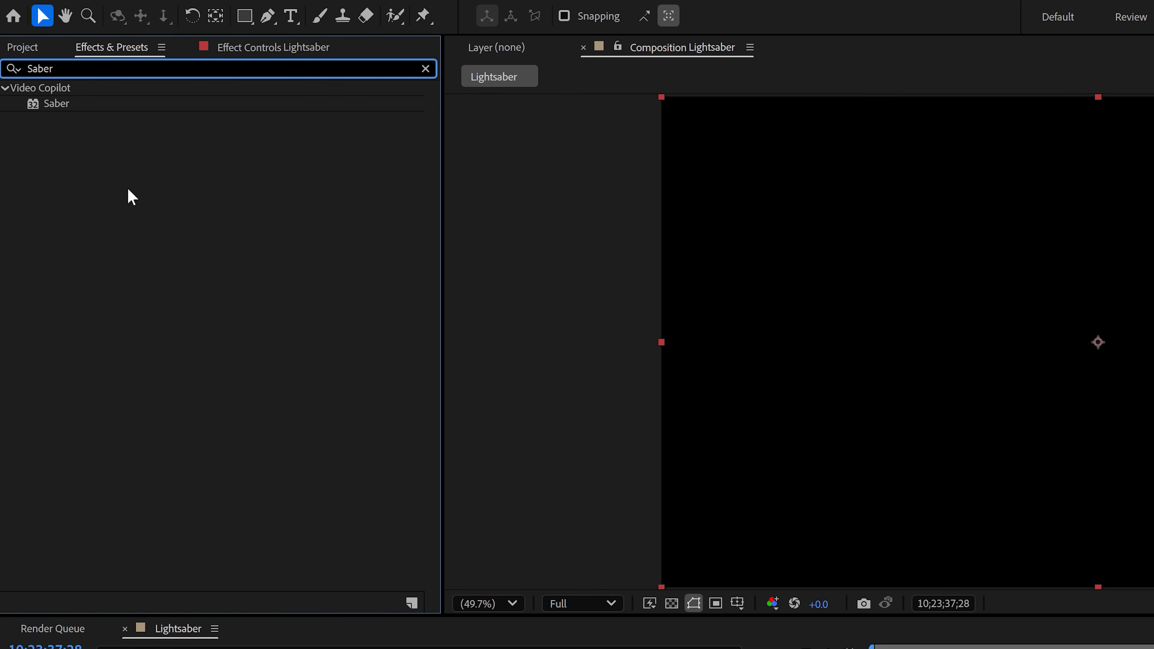
{"action": "left_click", "coordinate": [57, 106]}
{"action": "left_click_drag", "start_coordinate": [95, 148], "coordinate": [187, 420]}
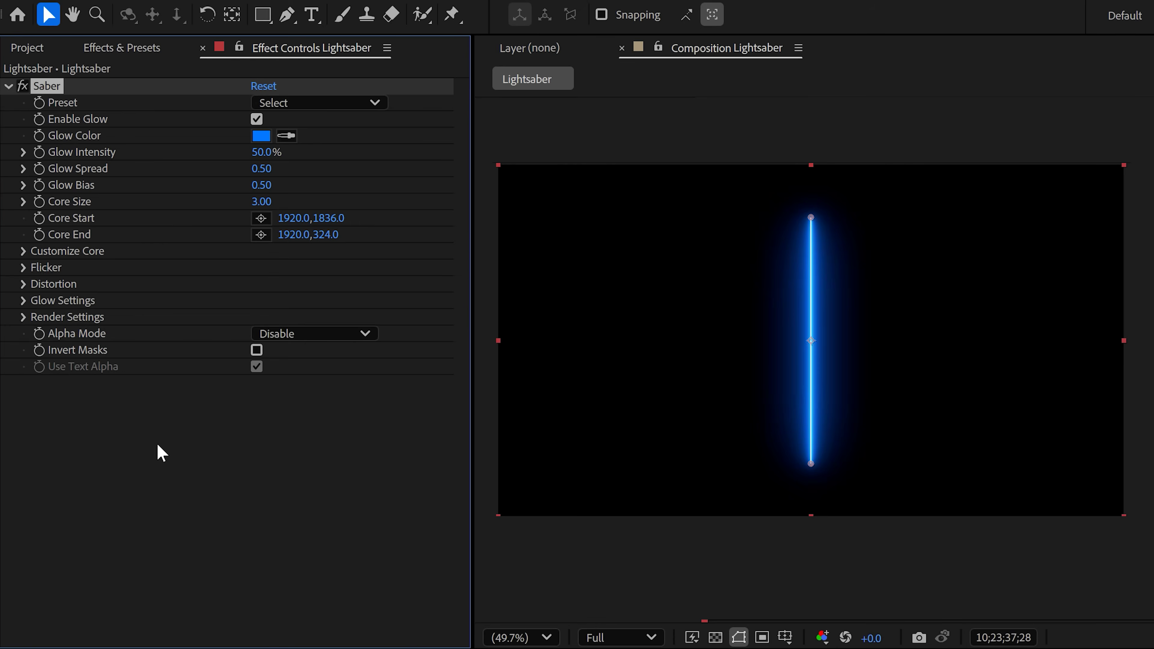
Set the Saber's Render Settings Composite Settings to Transparent.
{"action": "left_click", "coordinate": [23, 317]}
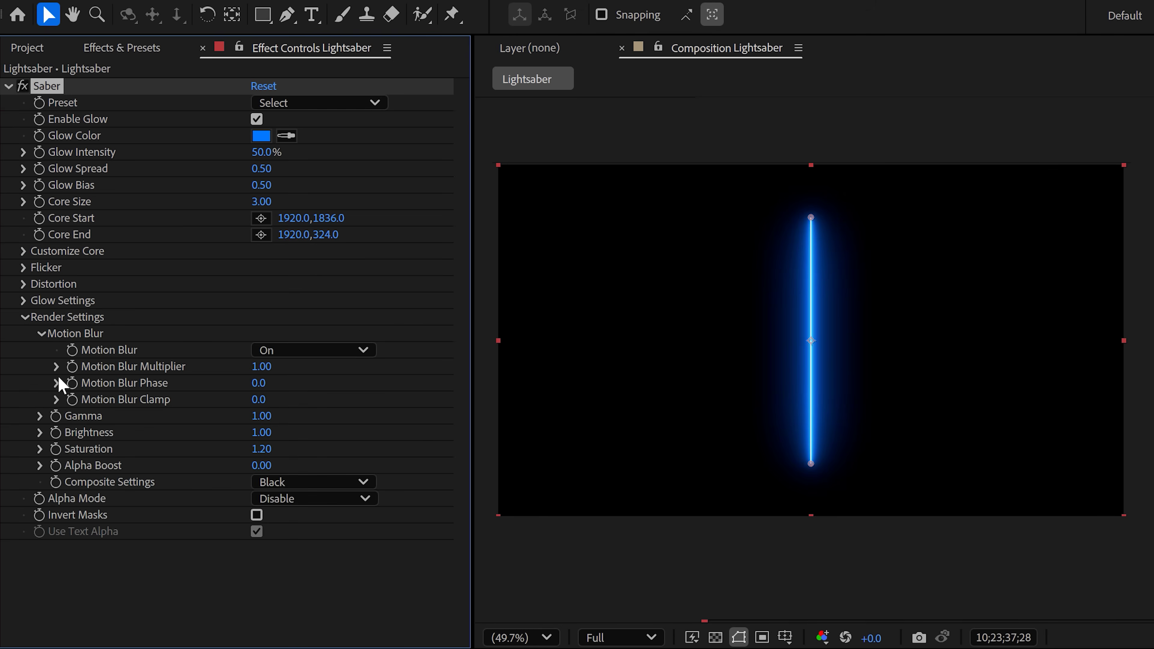
{"action": "left_click", "coordinate": [287, 482]}
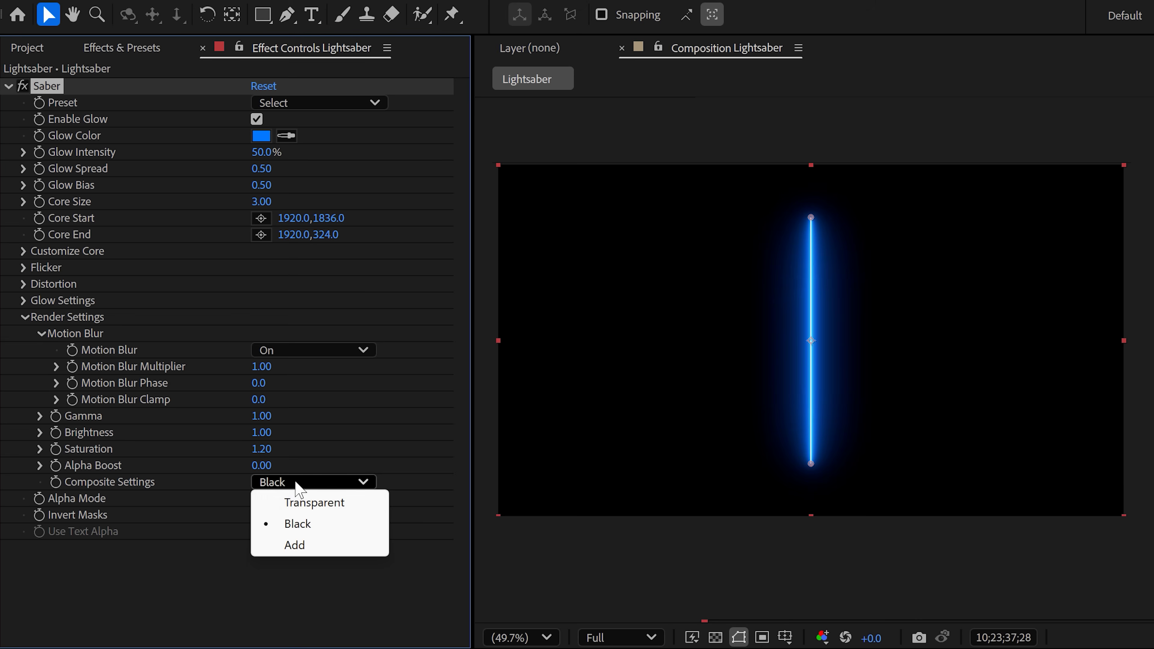
{"action": "left_click", "coordinate": [302, 503]}
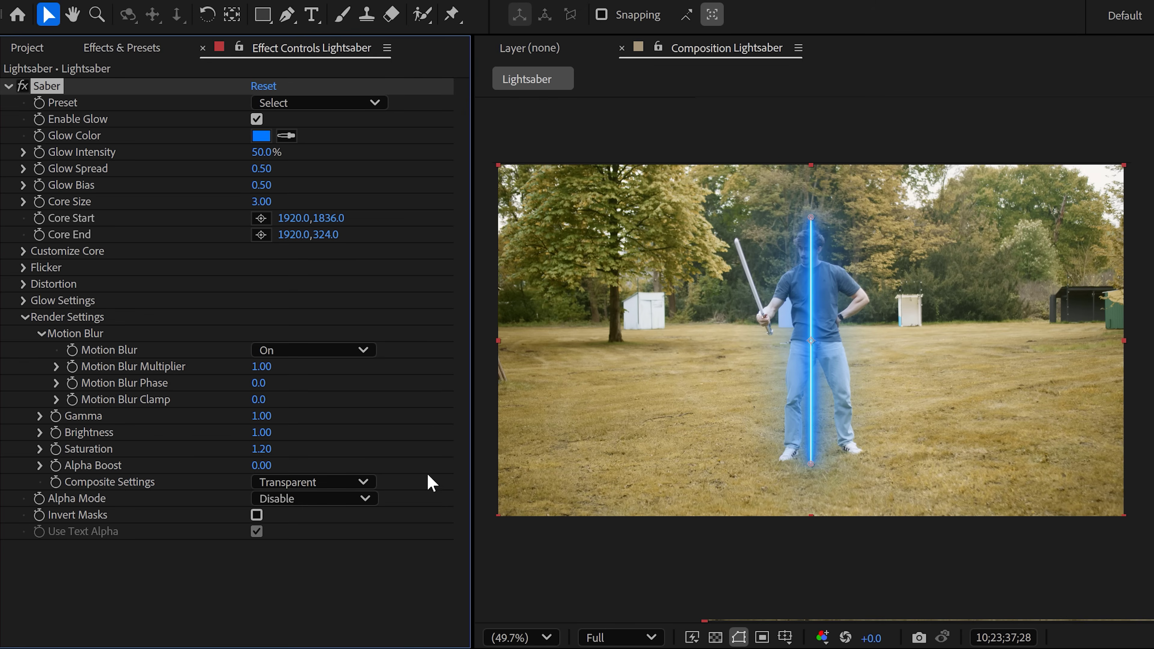
Try several Saber presets, including Fuel and Hard Core, then return to Default.
{"action": "left_click", "coordinate": [370, 107]}
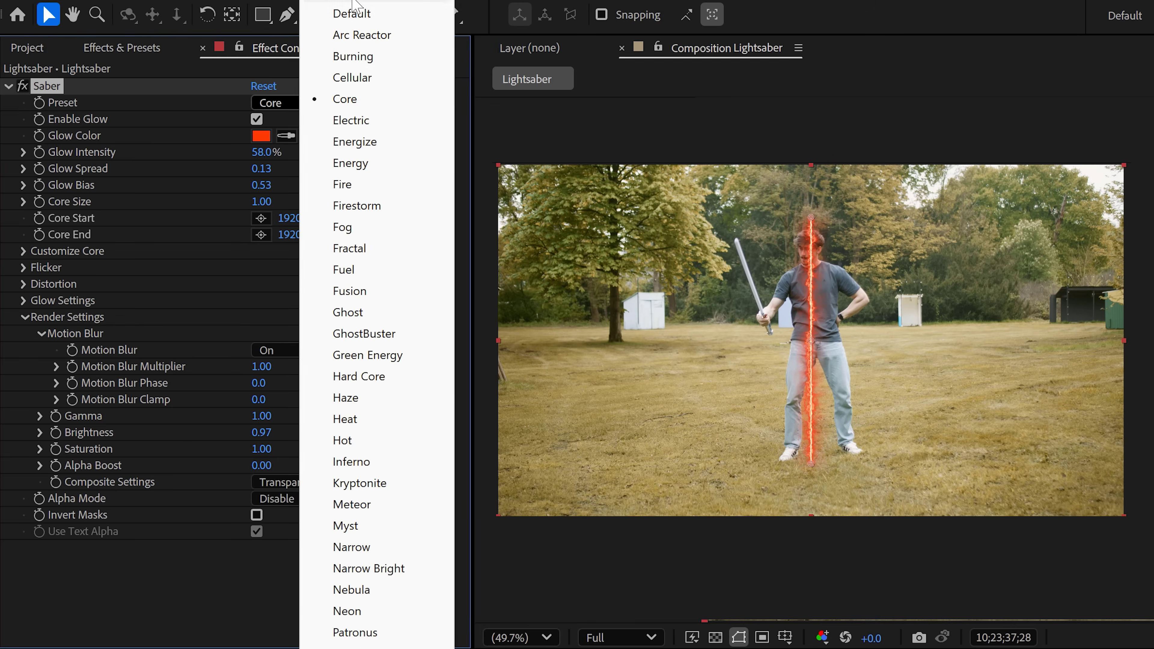
{"action": "left_click", "coordinate": [353, 12]}
{"action": "left_click", "coordinate": [370, 103]}
{"action": "left_click", "coordinate": [353, 56]}
{"action": "left_click", "coordinate": [368, 105]}
{"action": "left_click", "coordinate": [343, 268]}
{"action": "left_click", "coordinate": [370, 104]}
{"action": "left_click", "coordinate": [358, 376]}
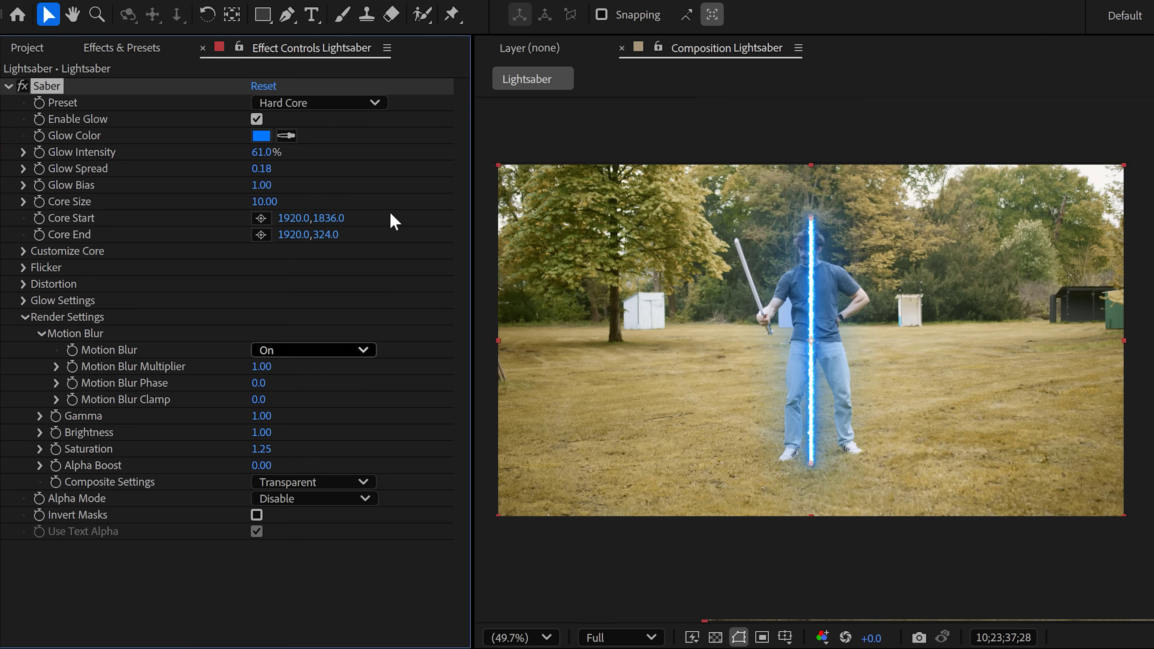
{"action": "left_click", "coordinate": [374, 105]}
{"action": "left_click", "coordinate": [352, 13]}
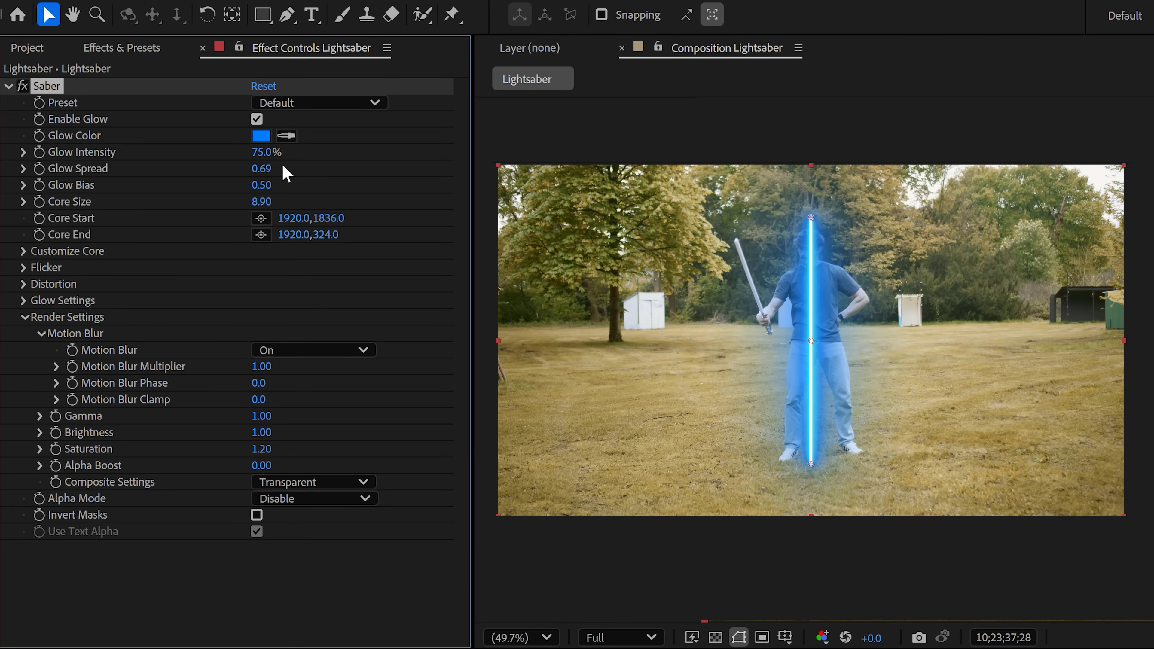
Place the blade's core end and start on the prop's tip and hilt and make the glow green.
{"action": "left_click_drag", "start_coordinate": [811, 217], "coordinate": [735, 240]}
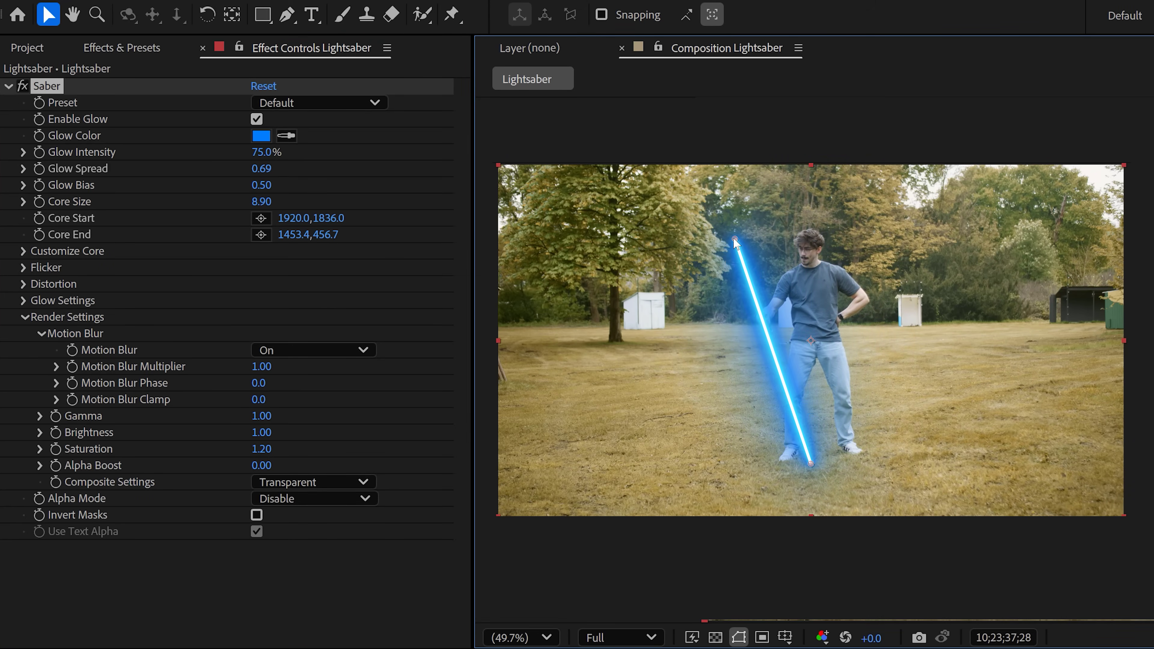
{"action": "left_click_drag", "start_coordinate": [811, 465], "coordinate": [761, 312]}
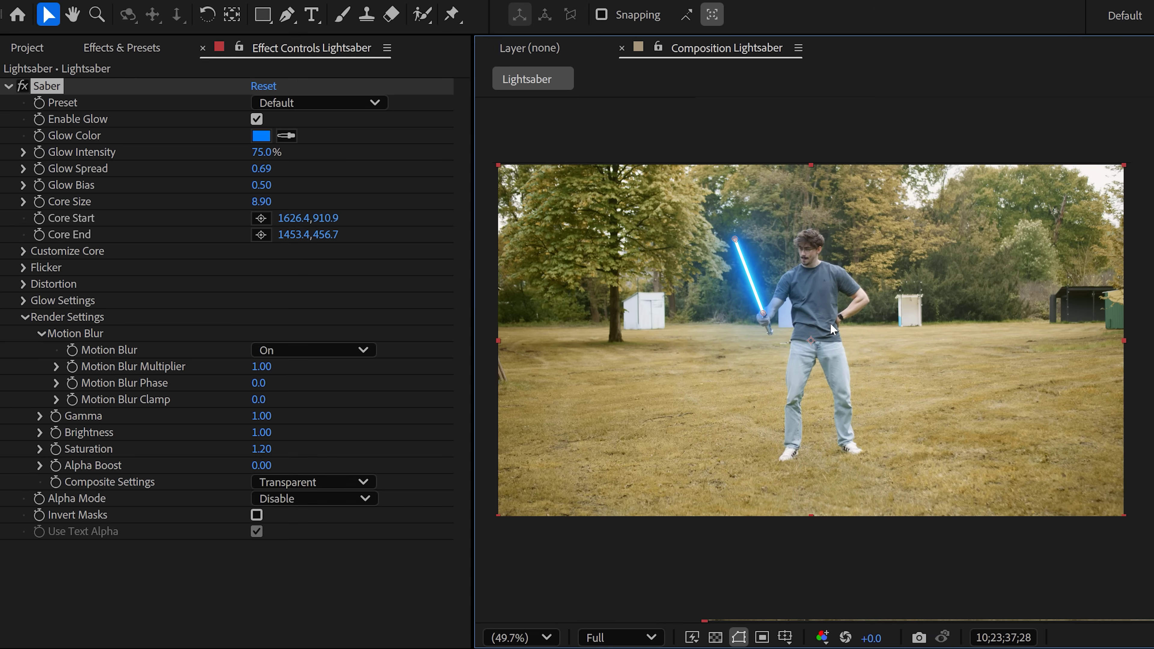
{"action": "left_click", "coordinate": [261, 136]}
{"action": "left_click", "coordinate": [992, 429]}
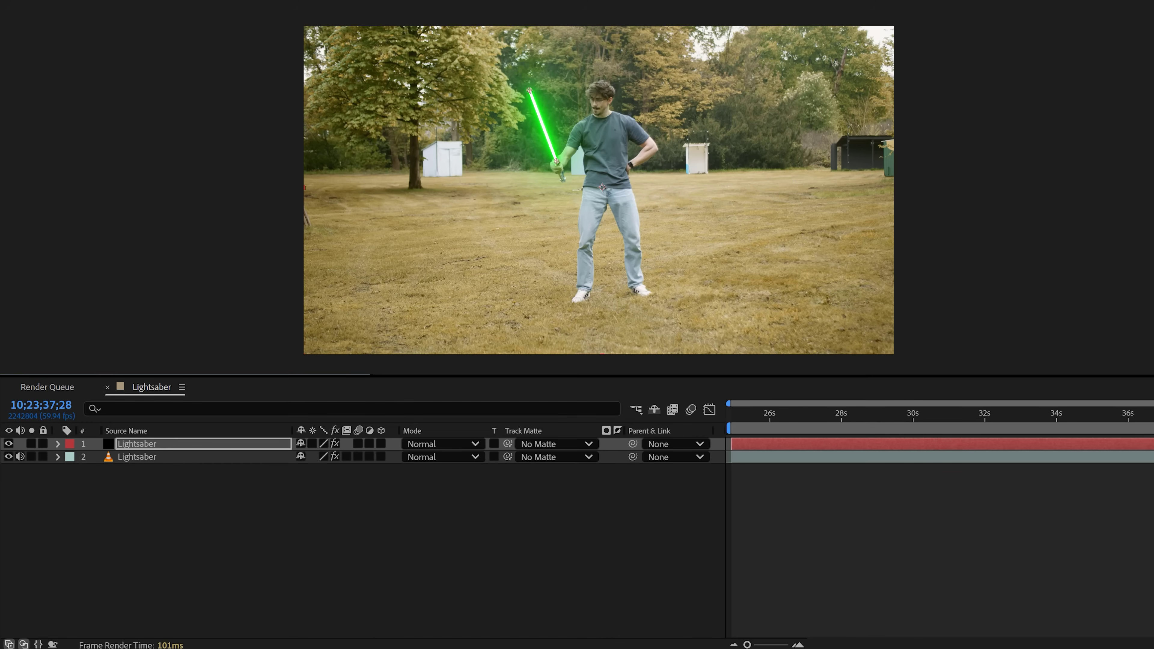
Move to a later frame, around 26s, and drag the blade points back onto the prop sword.
{"action": "left_click_drag", "start_coordinate": [1149, 412], "coordinate": [1110, 417]}
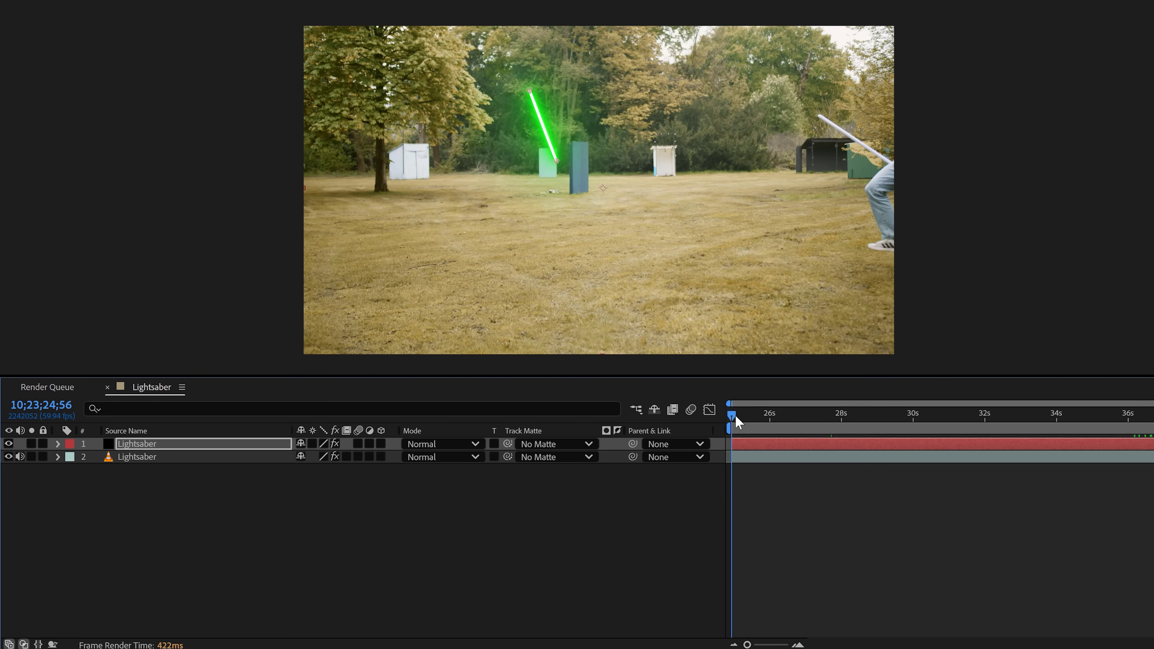
{"action": "left_click_drag", "start_coordinate": [747, 420], "coordinate": [778, 417]}
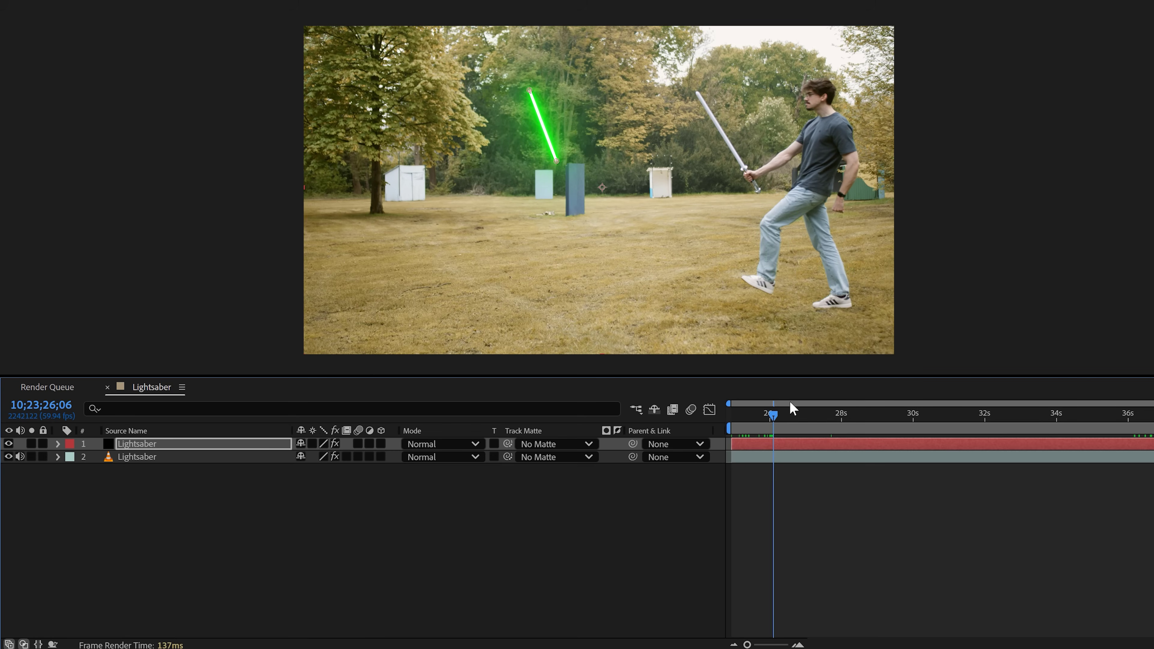
{"action": "left_click_drag", "start_coordinate": [557, 160], "coordinate": [740, 168]}
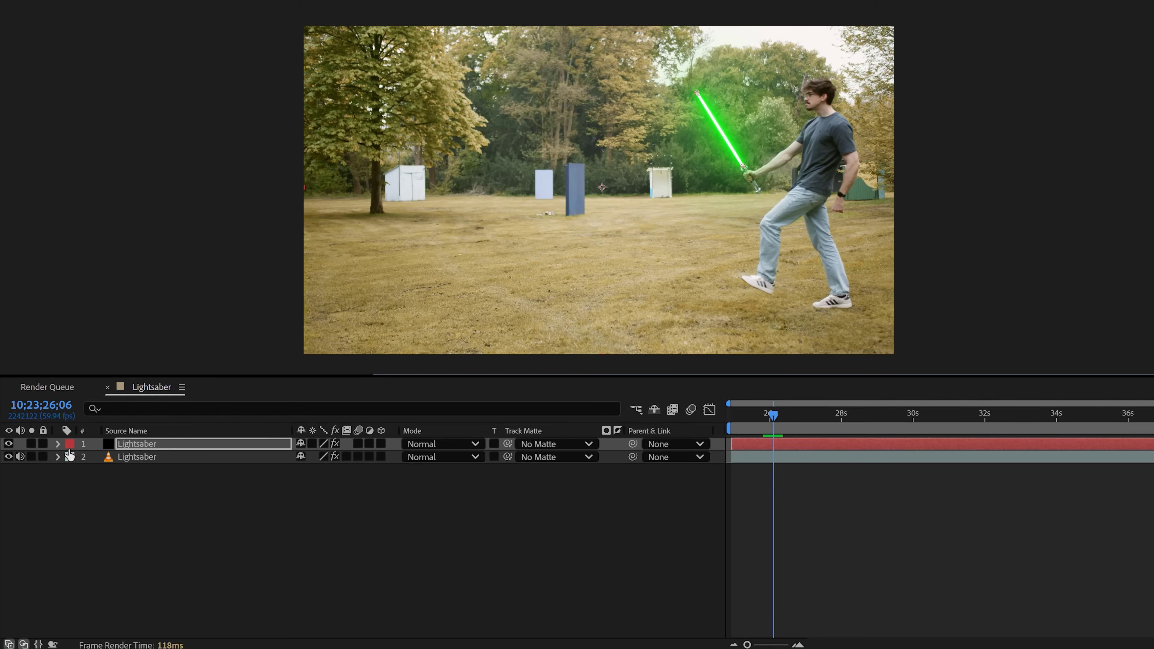
Show the solid's Saber properties, keyframe Core End, and zoom the timeline to frames.
{"action": "left_click", "coordinate": [57, 443]}
{"action": "left_click", "coordinate": [72, 457]}
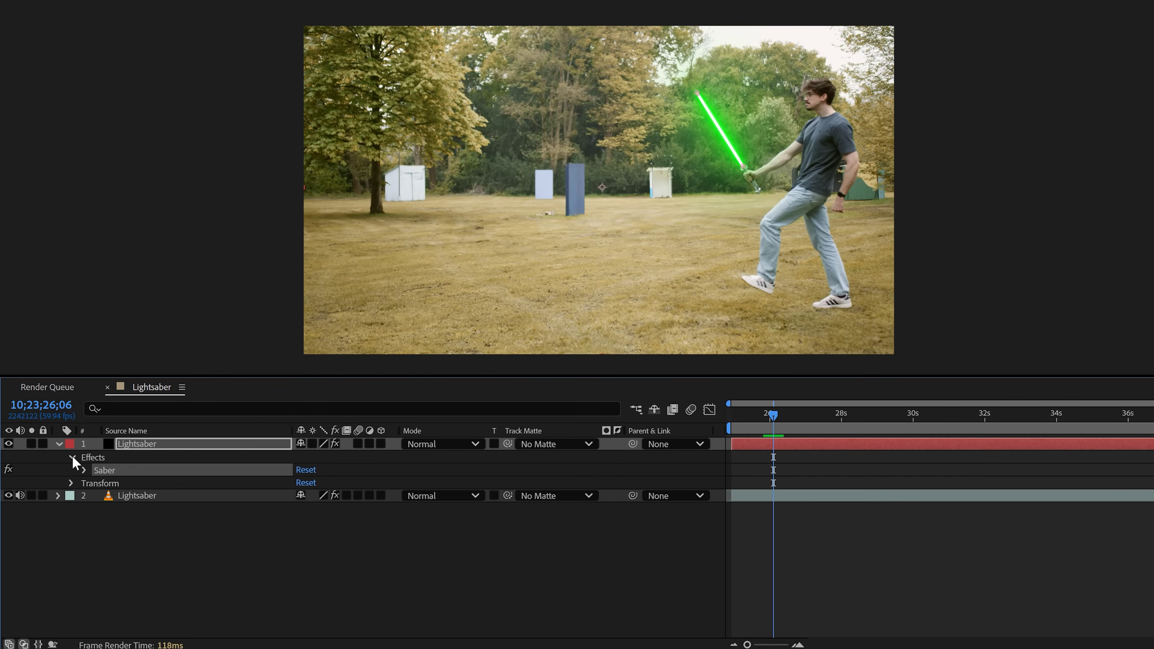
{"action": "left_click", "coordinate": [84, 471]}
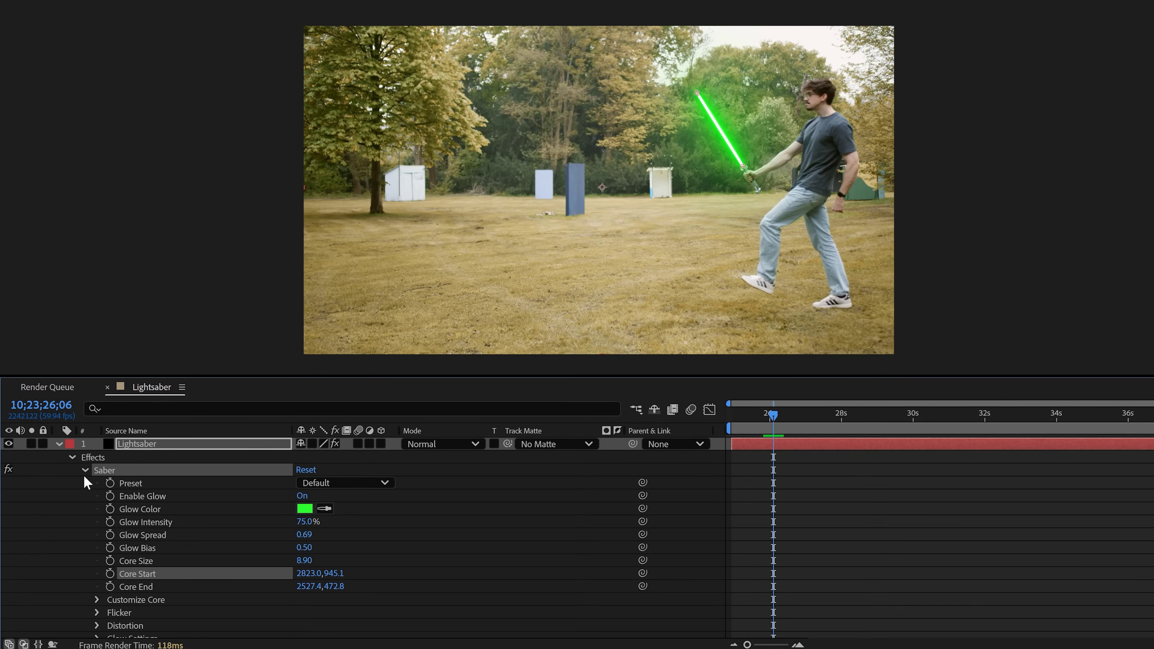
{"action": "left_click", "coordinate": [109, 584]}
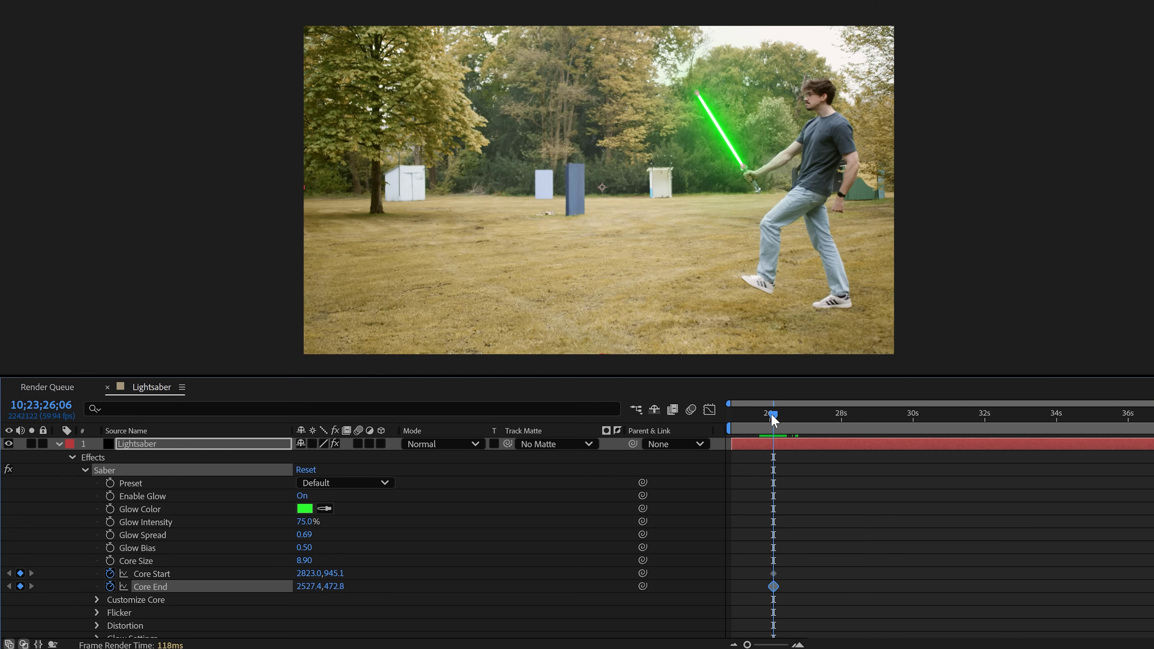
{"action": "key", "text": "semicolon"}
Step ten frames at a time, realigning the blade ends to the prop sword each time.
{"action": "key", "text": "shift+Page_Down"}
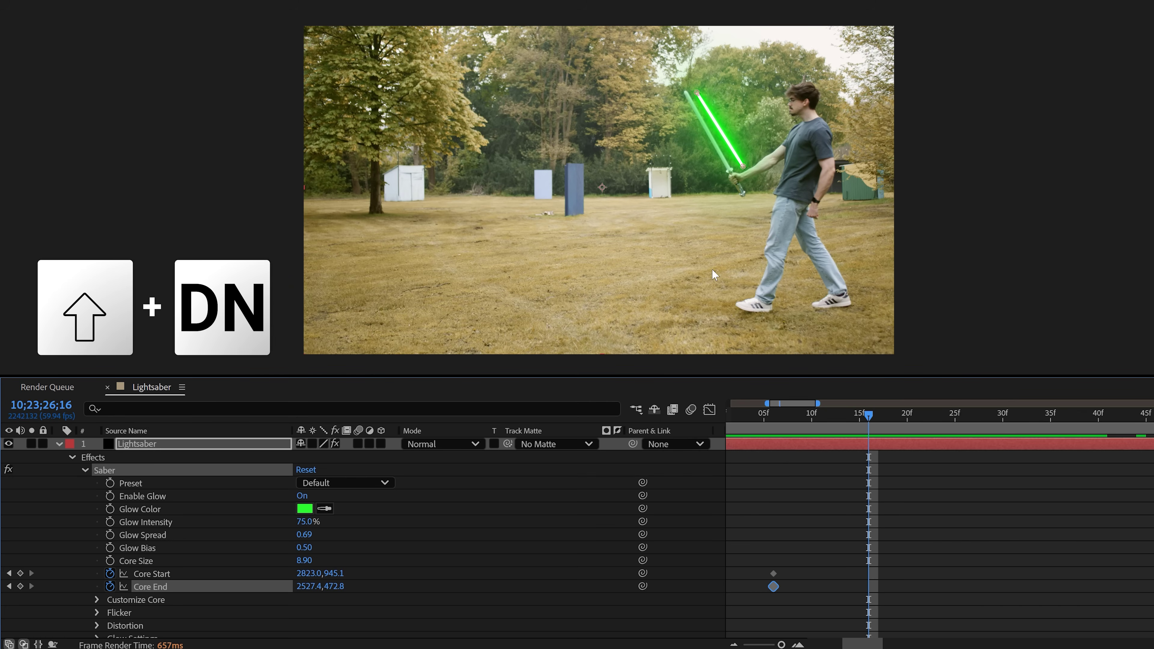
{"action": "left_click_drag", "start_coordinate": [743, 167], "coordinate": [682, 170]}
{"action": "key", "text": "shift+Page_Down"}
{"action": "key", "text": "shift+Page_Down"}
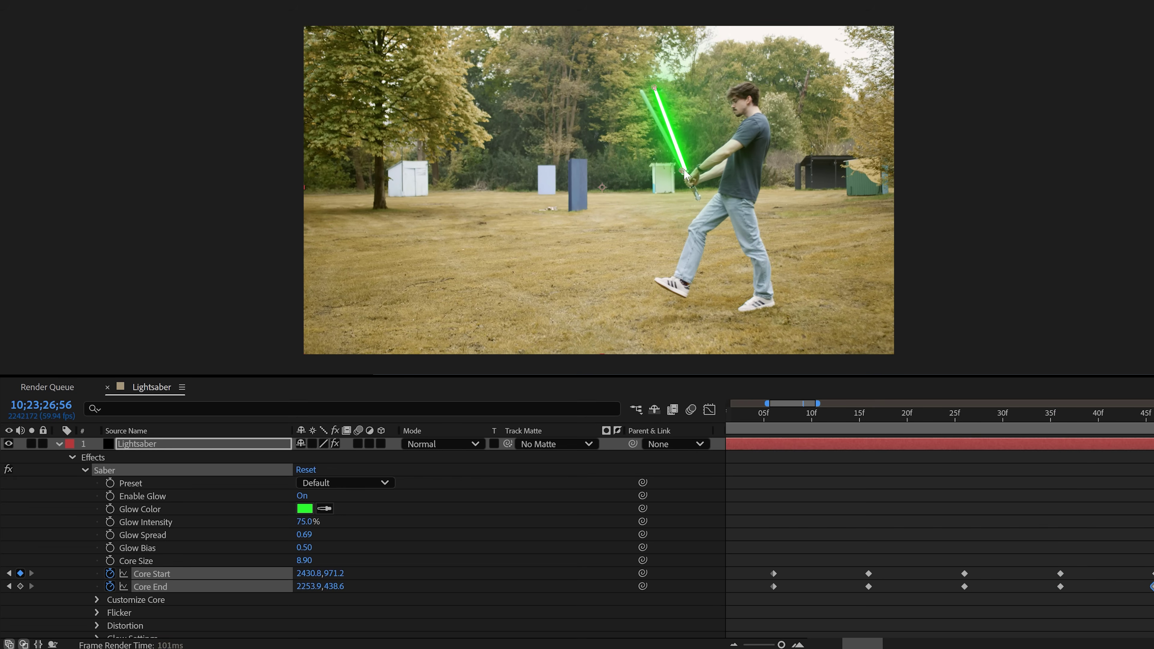
{"action": "left_click_drag", "start_coordinate": [672, 90], "coordinate": [640, 91]}
{"action": "key", "text": "minus"}
{"action": "left_click_drag", "start_coordinate": [806, 413], "coordinate": [1019, 432]}
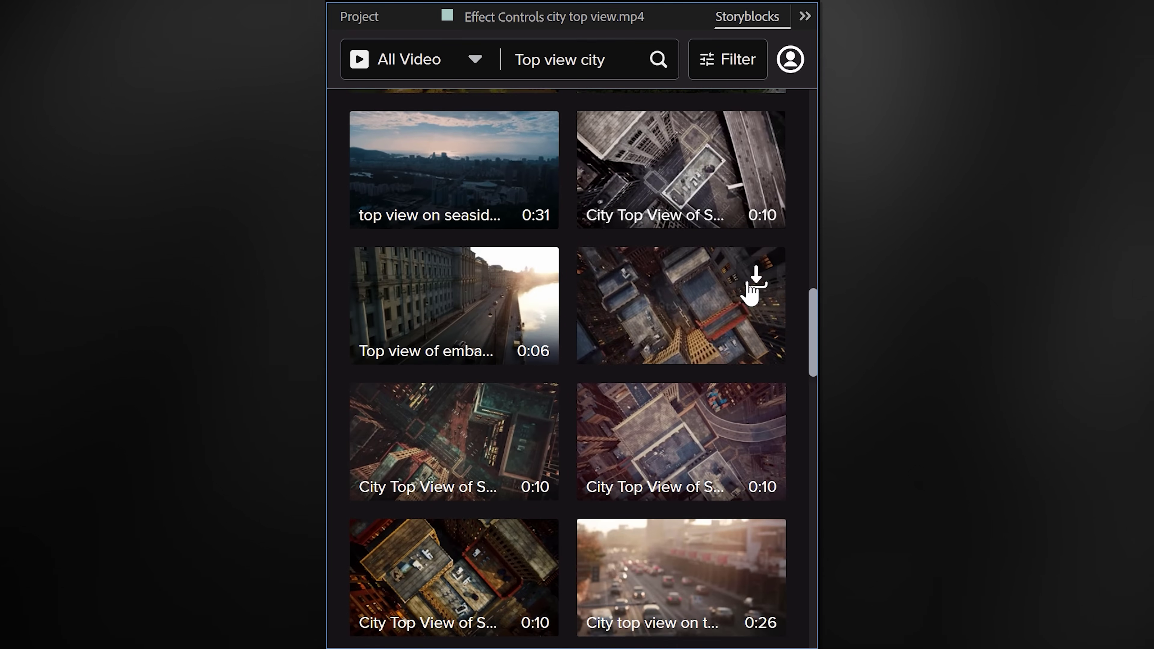
Show the imported top-view city clip in the Project panel.
{"action": "left_click", "coordinate": [370, 19]}
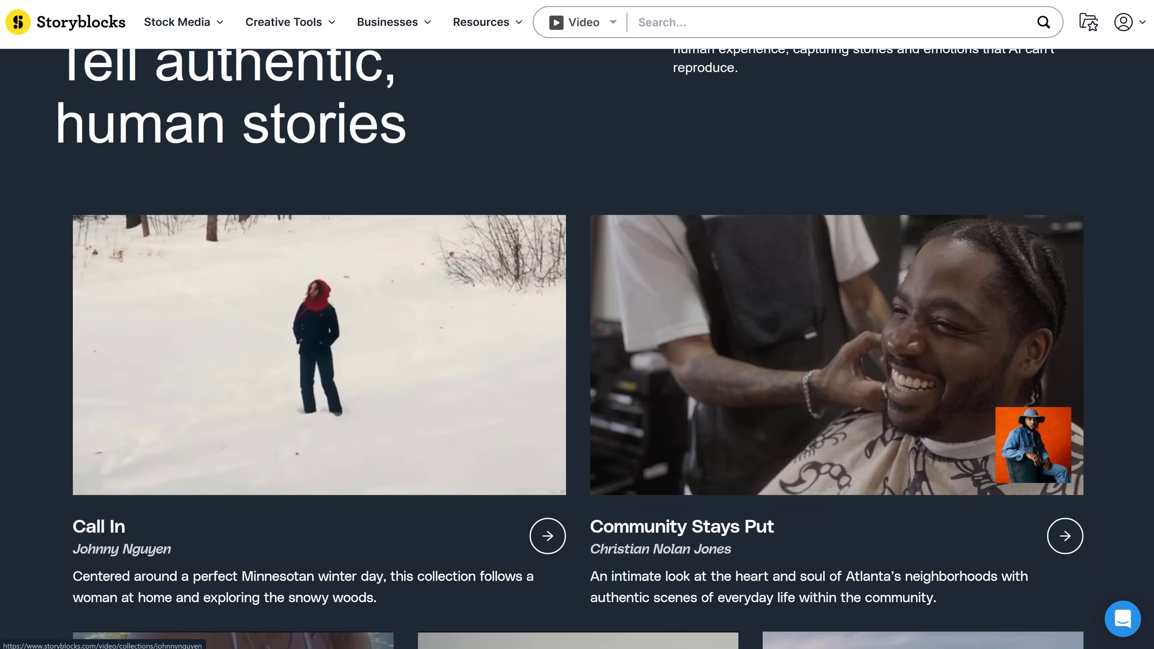
{"action": "scroll", "coordinate": [577, 364], "scroll_direction": "down", "scroll_amount": 4}
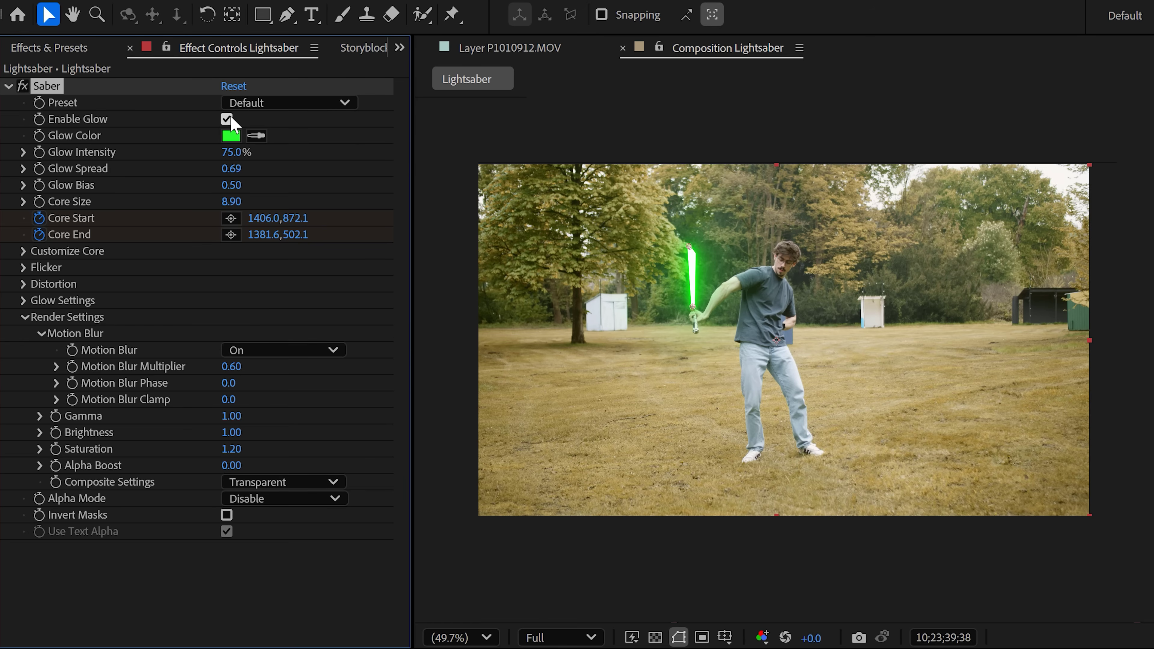
Disable the Saber glow and step back a few frames to inspect the prop.
{"action": "left_click", "coordinate": [226, 119]}
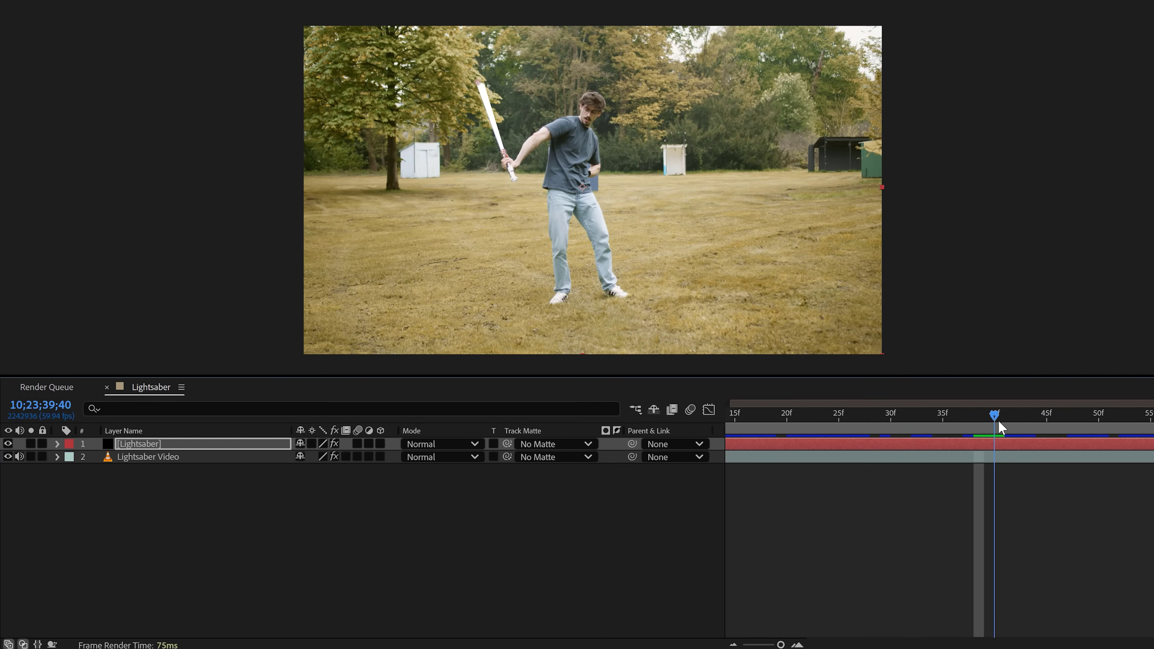
{"action": "left_click_drag", "start_coordinate": [997, 419], "coordinate": [952, 420]}
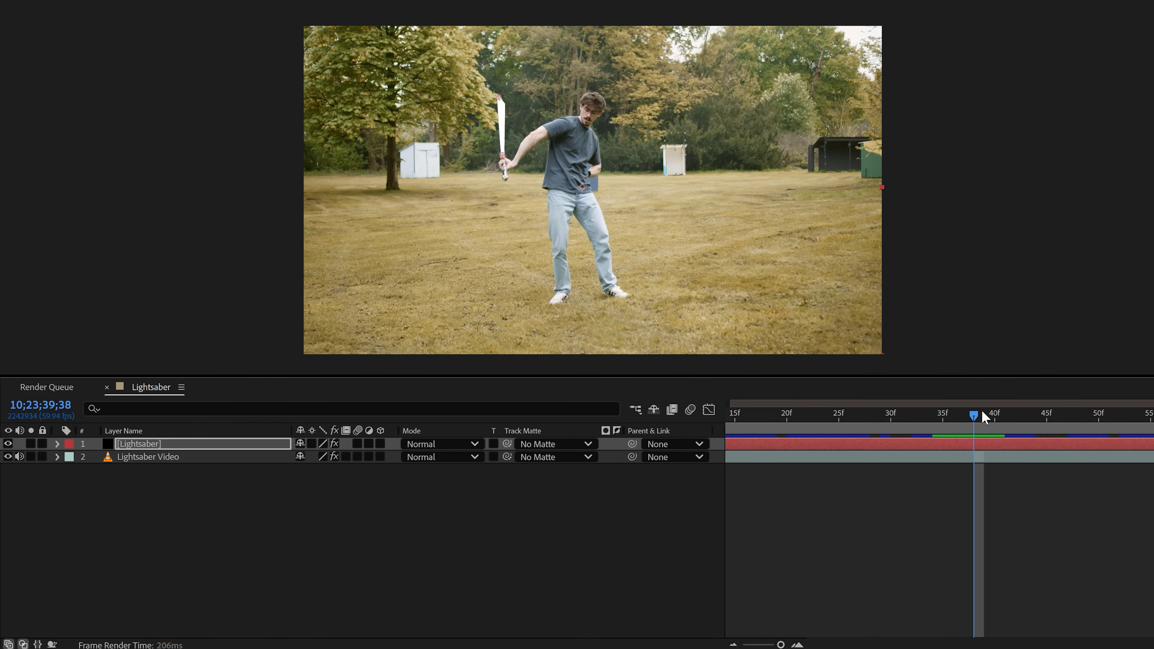
{"action": "left_click_drag", "start_coordinate": [983, 413], "coordinate": [932, 413]}
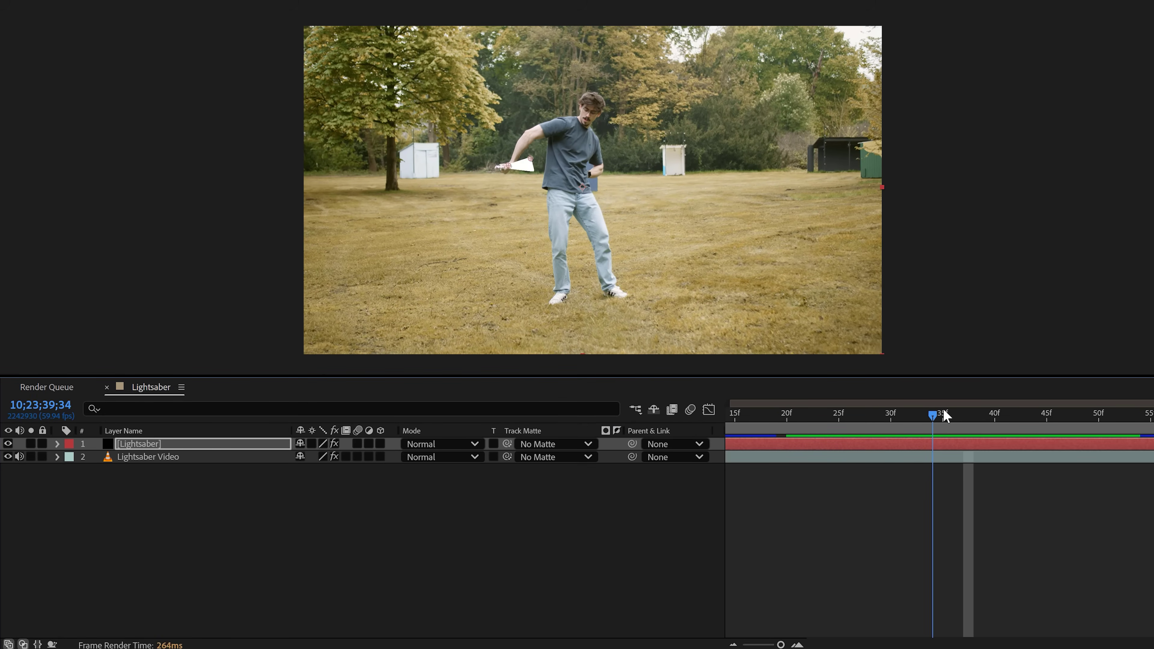
Duplicate the Lightsaber Video layer and move the copy above the saber layer.
{"action": "left_click", "coordinate": [252, 456]}
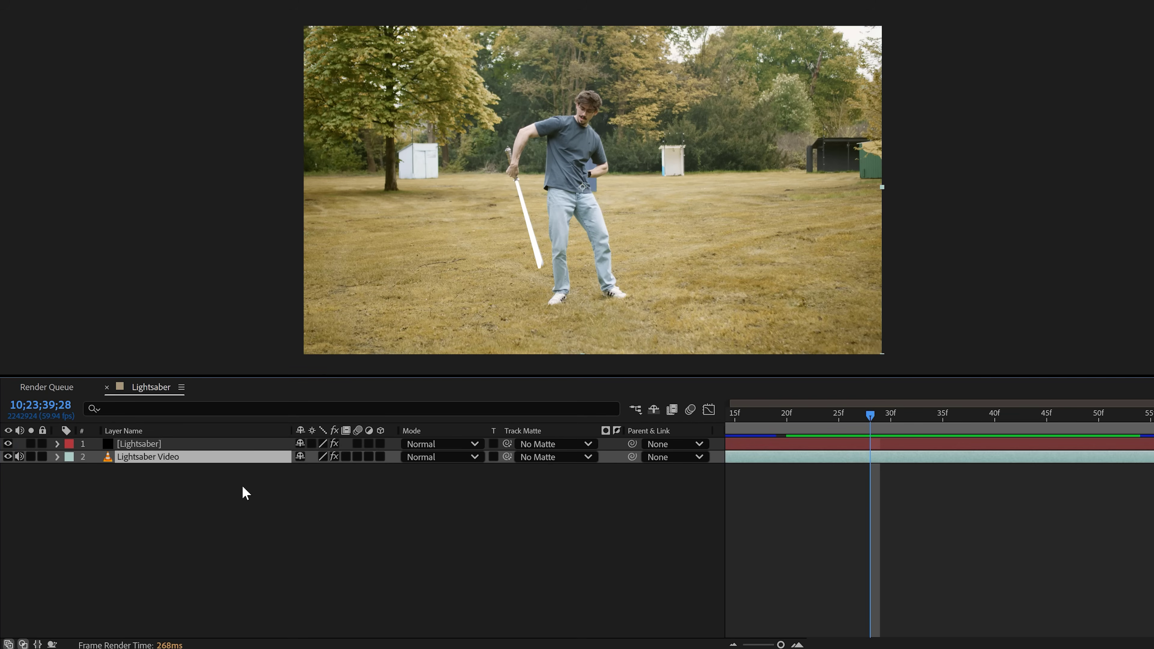
{"action": "key", "text": "ctrl+d"}
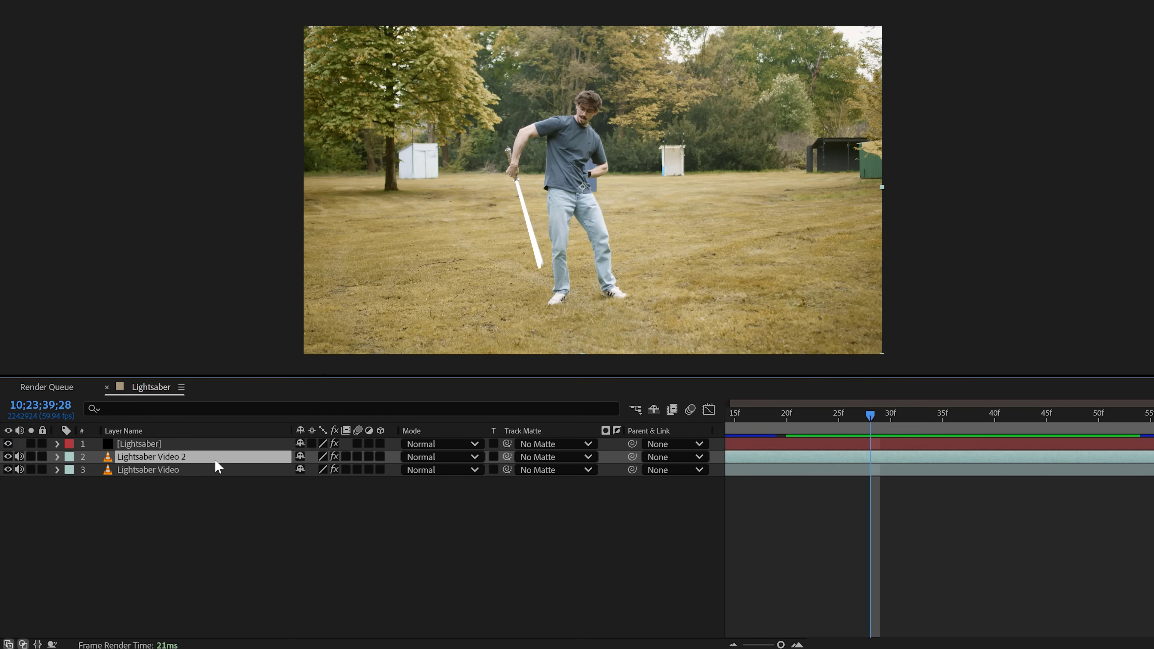
{"action": "left_click_drag", "start_coordinate": [213, 456], "coordinate": [220, 443]}
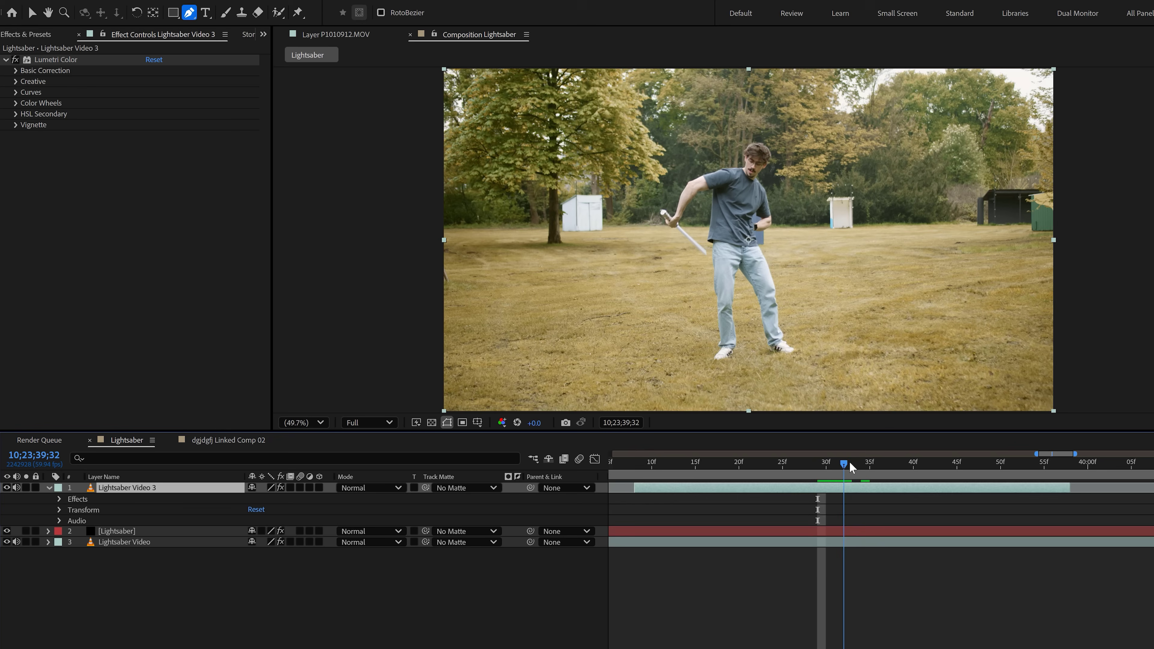
Trim Lightsaber Video 3 to start later and slide the short clip over the current frame.
{"action": "left_click_drag", "start_coordinate": [849, 461], "coordinate": [868, 462]}
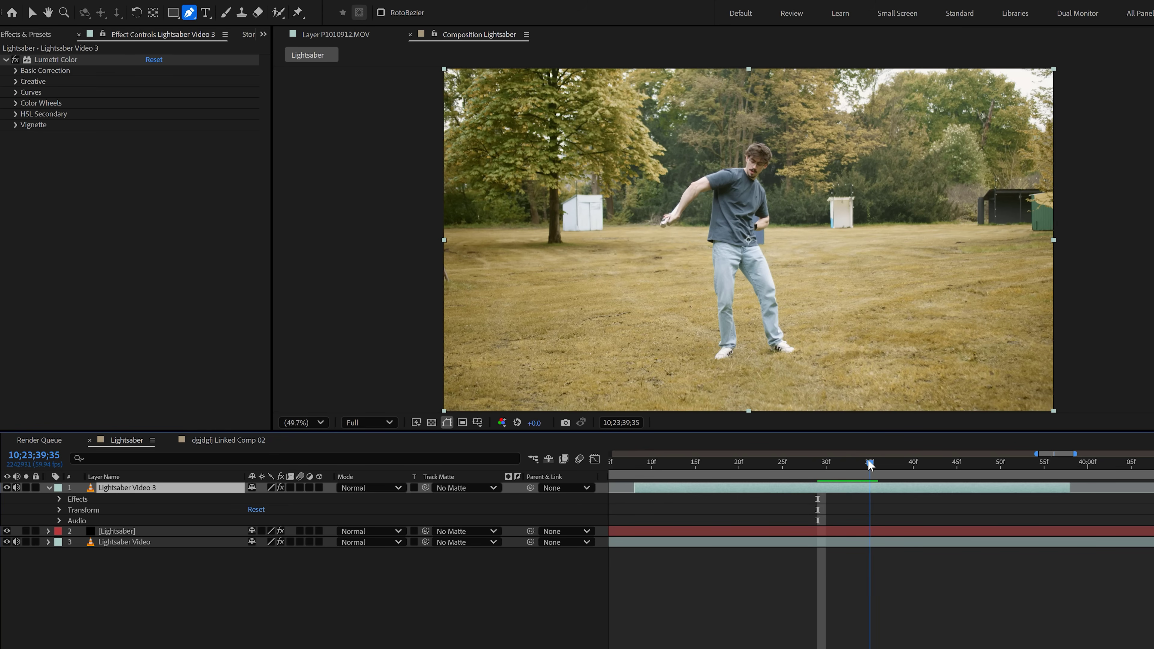
{"action": "left_click_drag", "start_coordinate": [637, 486], "coordinate": [806, 486]}
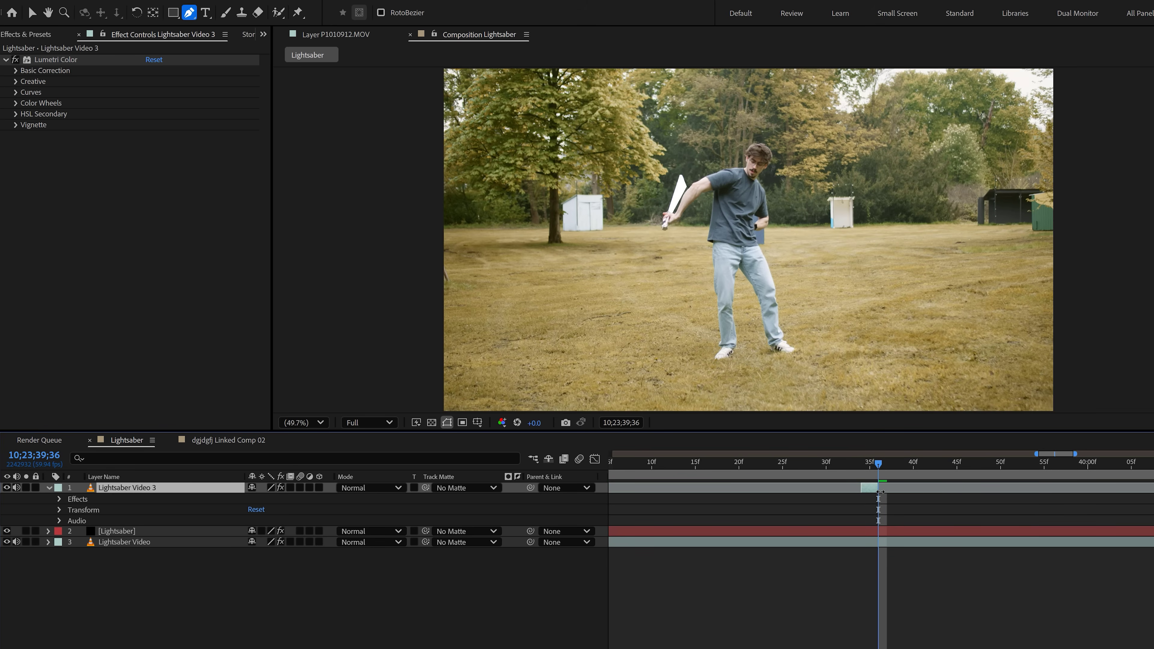
{"action": "left_click_drag", "start_coordinate": [878, 487], "coordinate": [863, 463]}
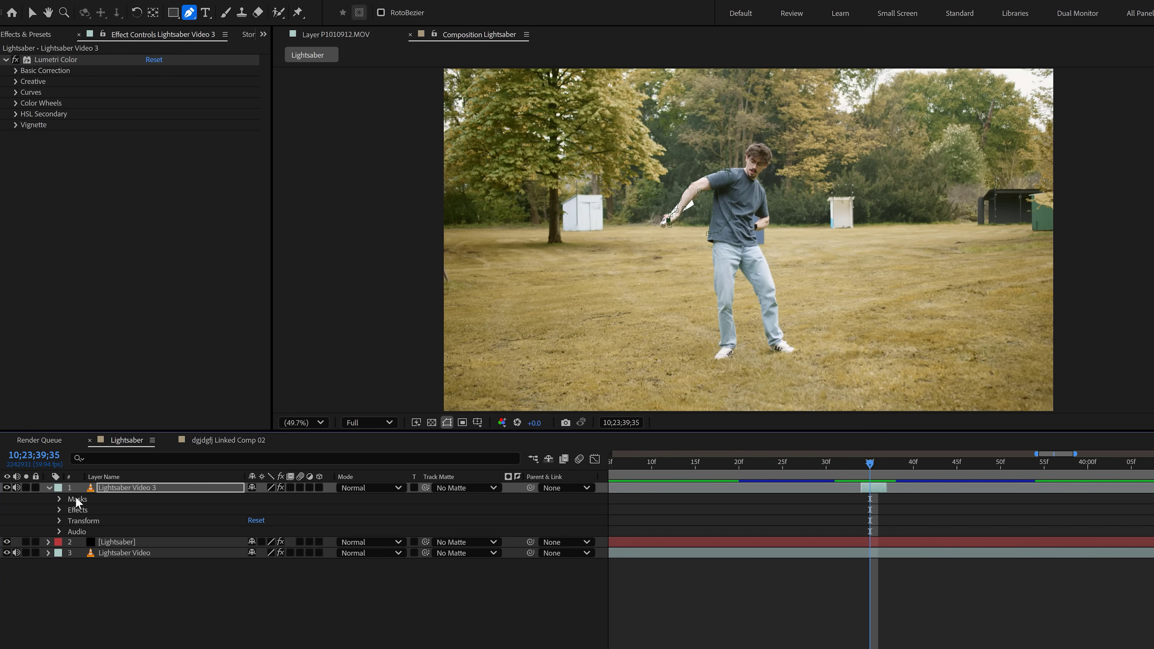
Keyframe Mask 1 around the arm one frame later, enable the Saber glow, and feather the mask 40 px.
{"action": "left_click", "coordinate": [59, 499]}
{"action": "left_click", "coordinate": [69, 509]}
{"action": "left_click", "coordinate": [224, 521]}
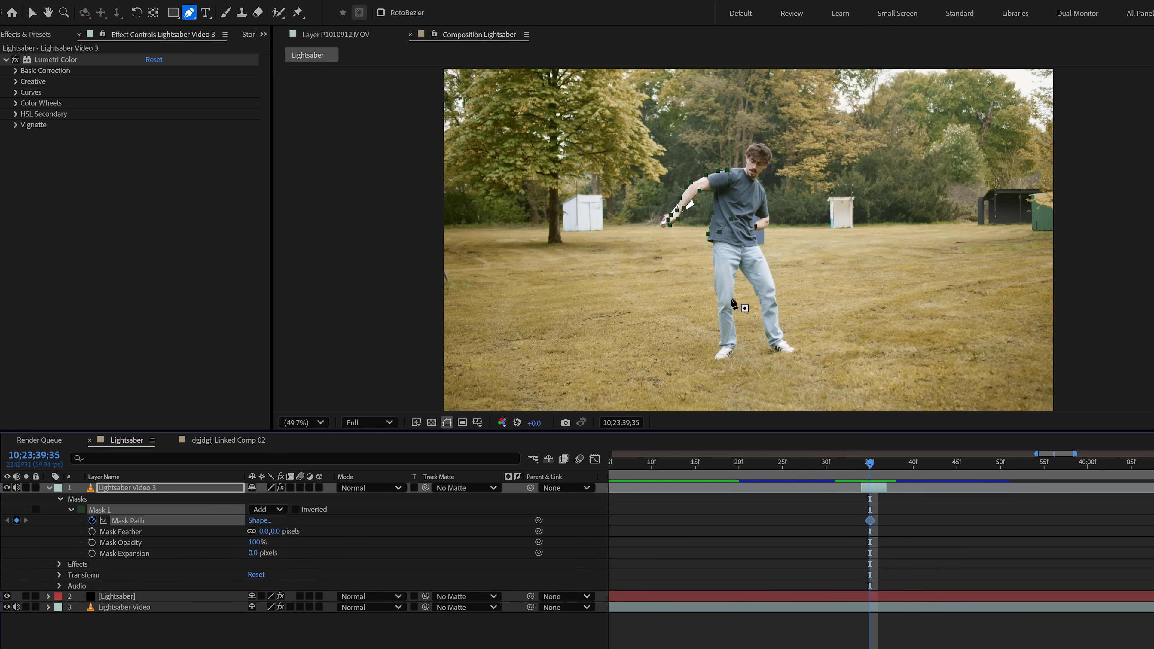
{"action": "key", "text": "Page_Down"}
{"action": "key", "text": "v"}
{"action": "left_click_drag", "start_coordinate": [688, 219], "coordinate": [700, 194]}
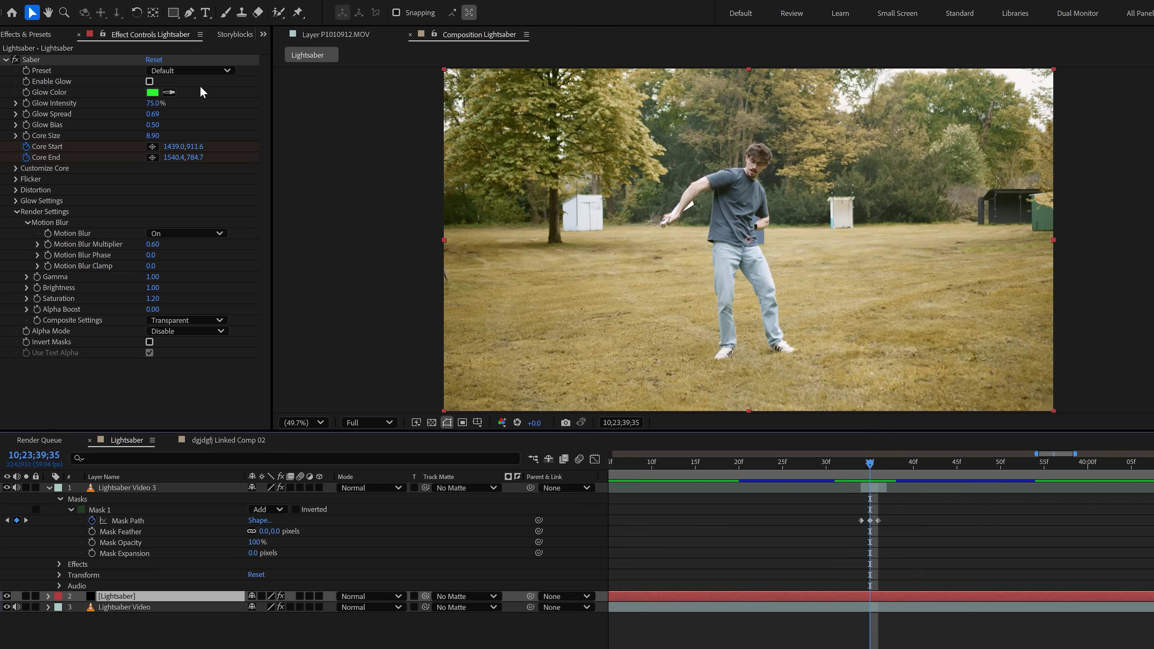
{"action": "left_click", "coordinate": [150, 81]}
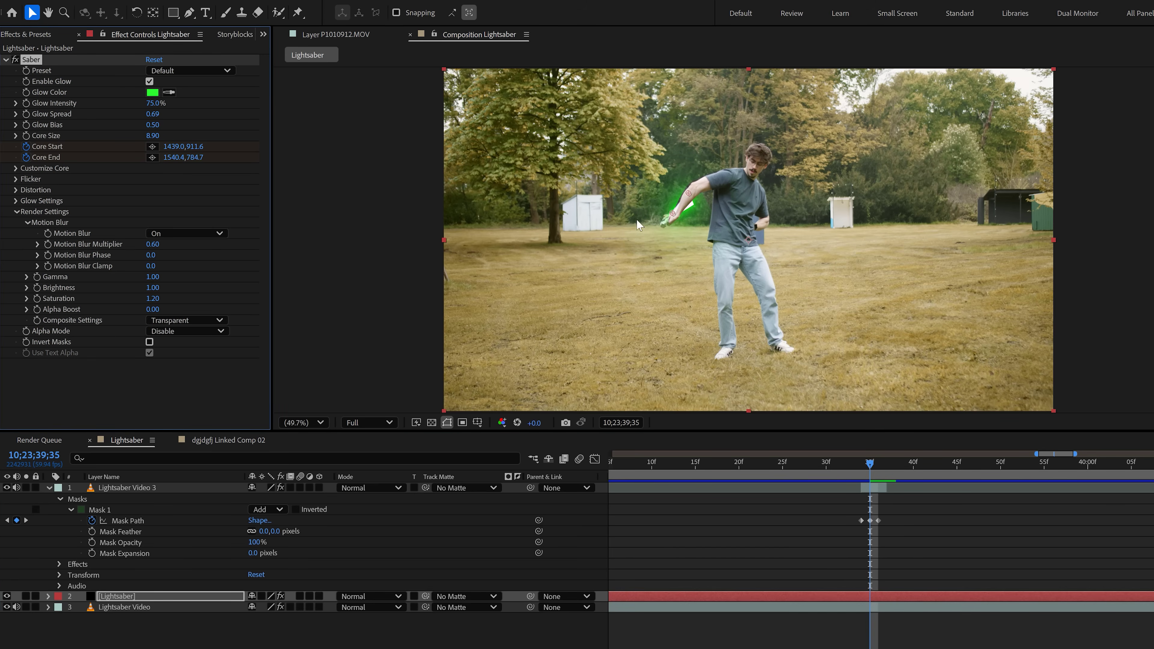
{"action": "mouse_move", "coordinate": [277, 532]}
{"action": "left_mouse_down"}
{"action": "mouse_move", "coordinate": [299, 532]}
{"action": "mouse_move", "coordinate": [267, 552]}
{"action": "left_mouse_up"}
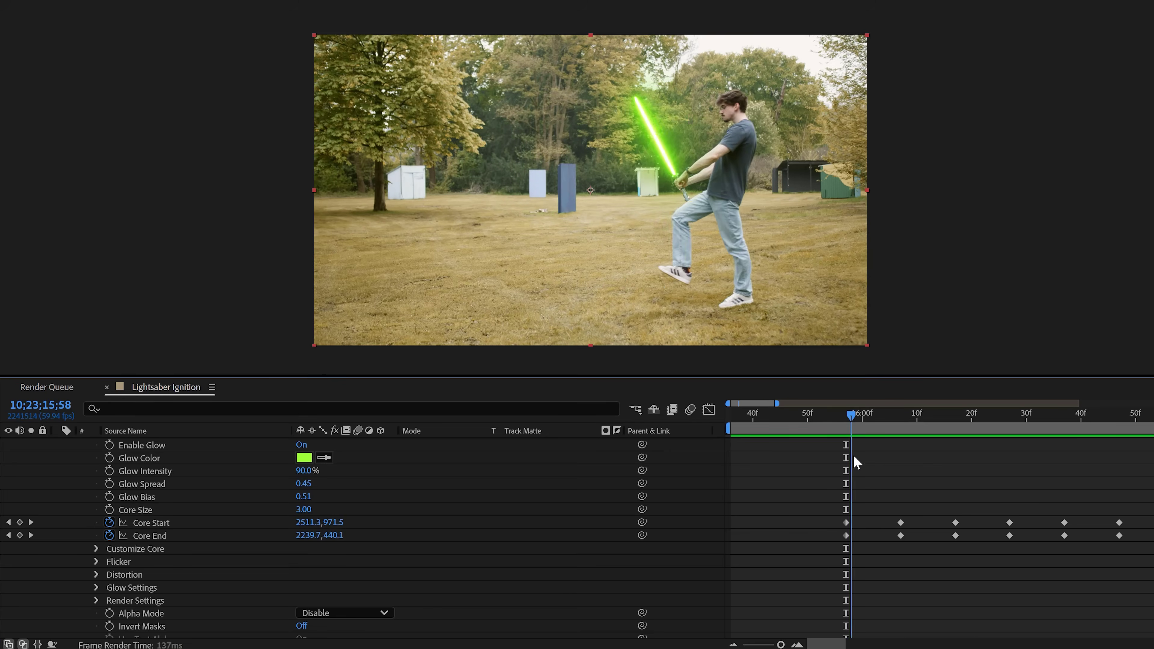
At 15;44, keyframe the Saber core start and collapse Core End onto the hilt.
{"action": "left_click_drag", "start_coordinate": [850, 459], "coordinate": [779, 461]}
{"action": "scroll", "coordinate": [250, 483], "scroll_direction": "up", "scroll_amount": 1}
{"action": "left_click", "coordinate": [123, 457]}
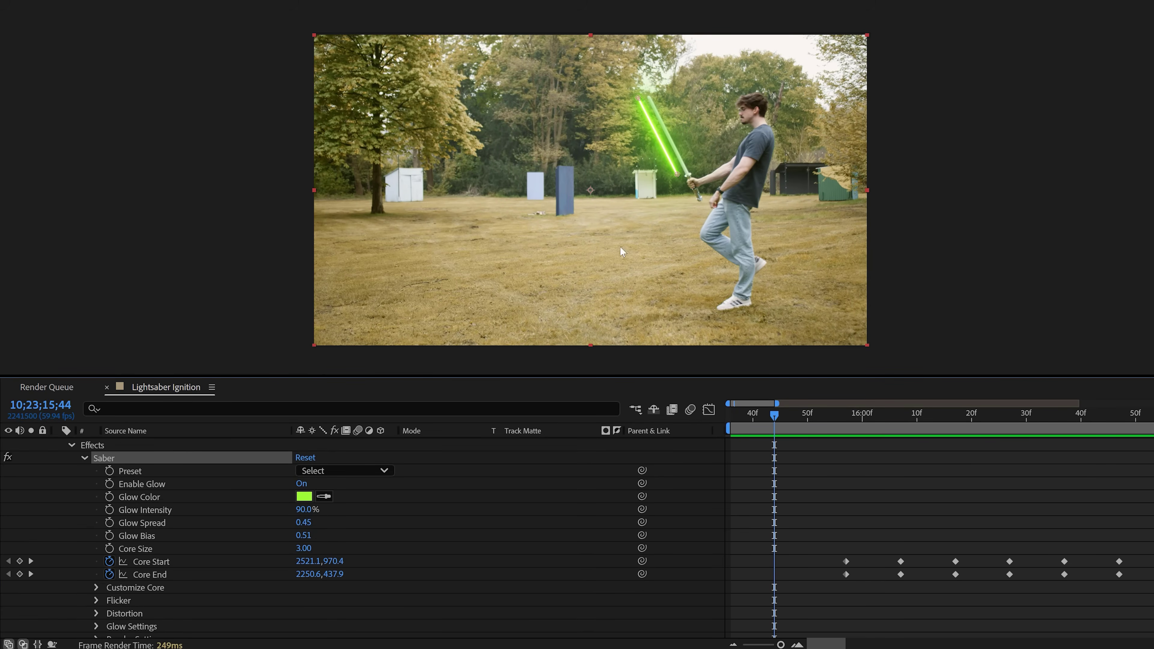
{"action": "left_click_drag", "start_coordinate": [677, 178], "coordinate": [687, 177]}
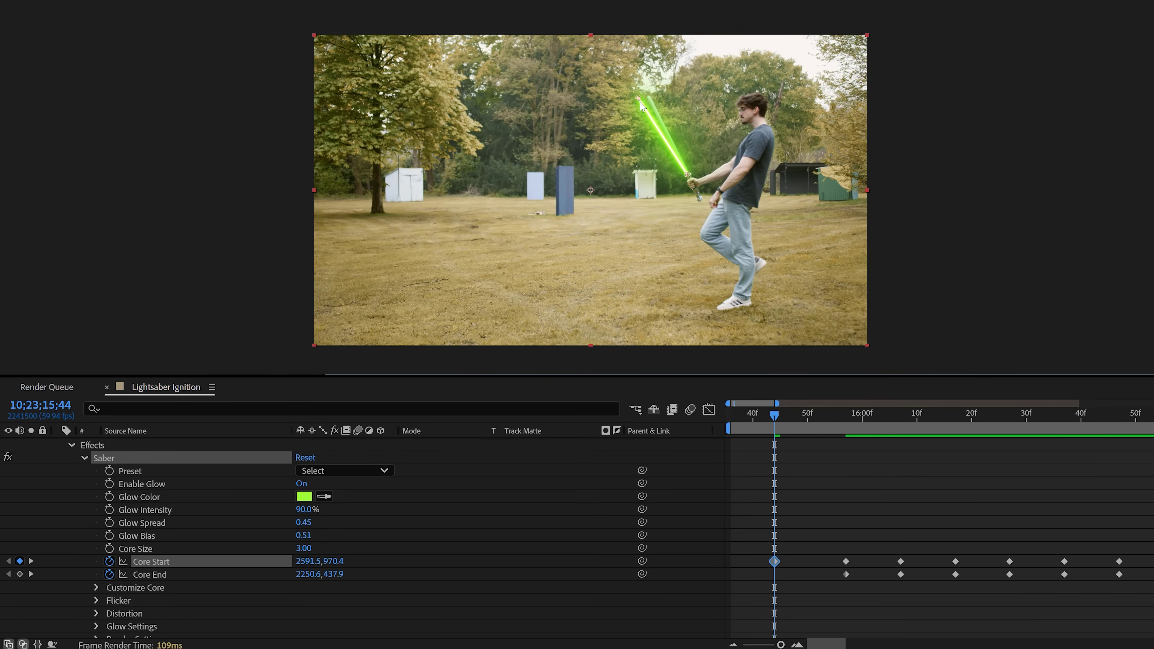
{"action": "left_click_drag", "start_coordinate": [639, 99], "coordinate": [683, 173]}
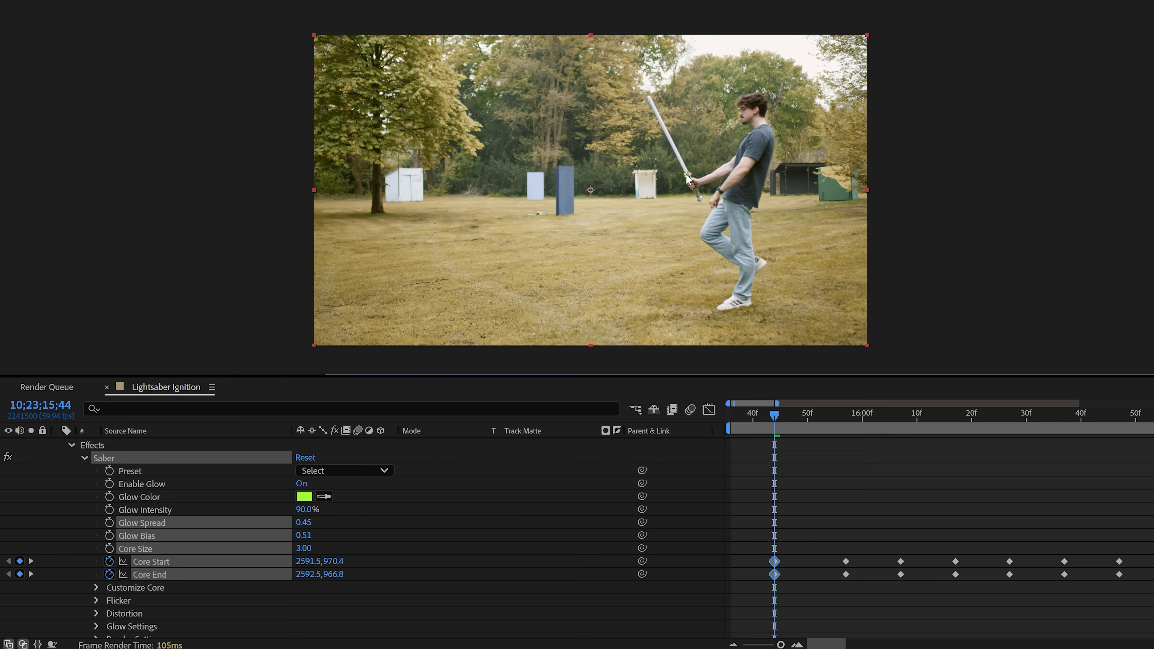
{"action": "left_click", "coordinate": [687, 178]}
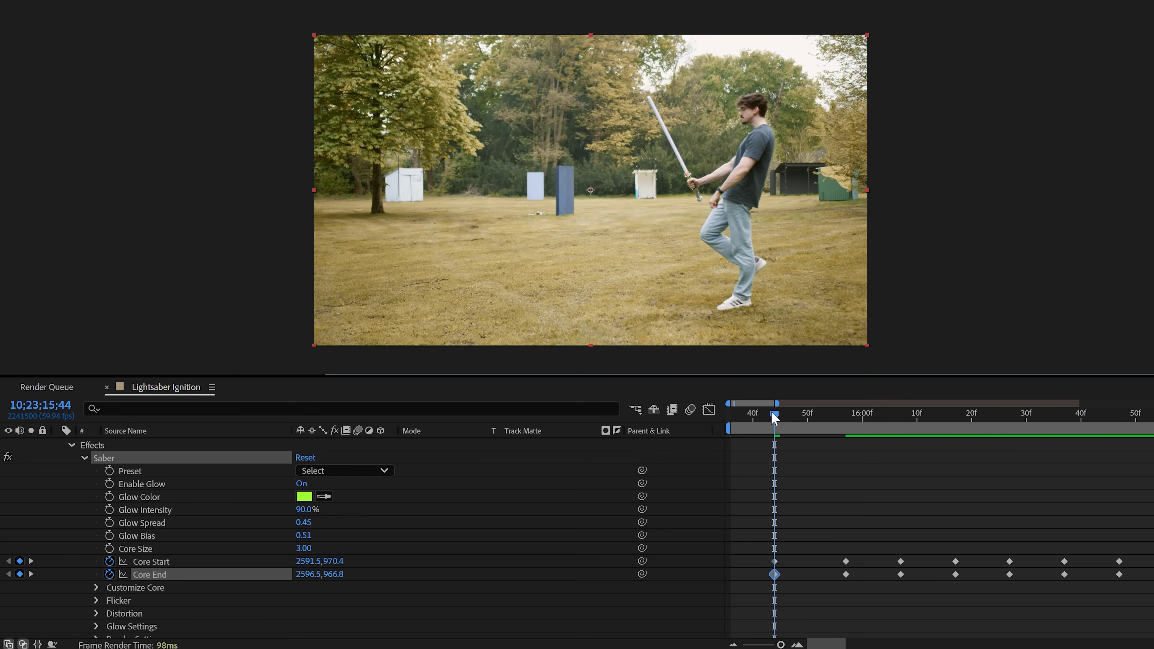
At 15;52, keyframe both core points with the blade extended partway out.
{"action": "left_click_drag", "start_coordinate": [774, 417], "coordinate": [818, 416]}
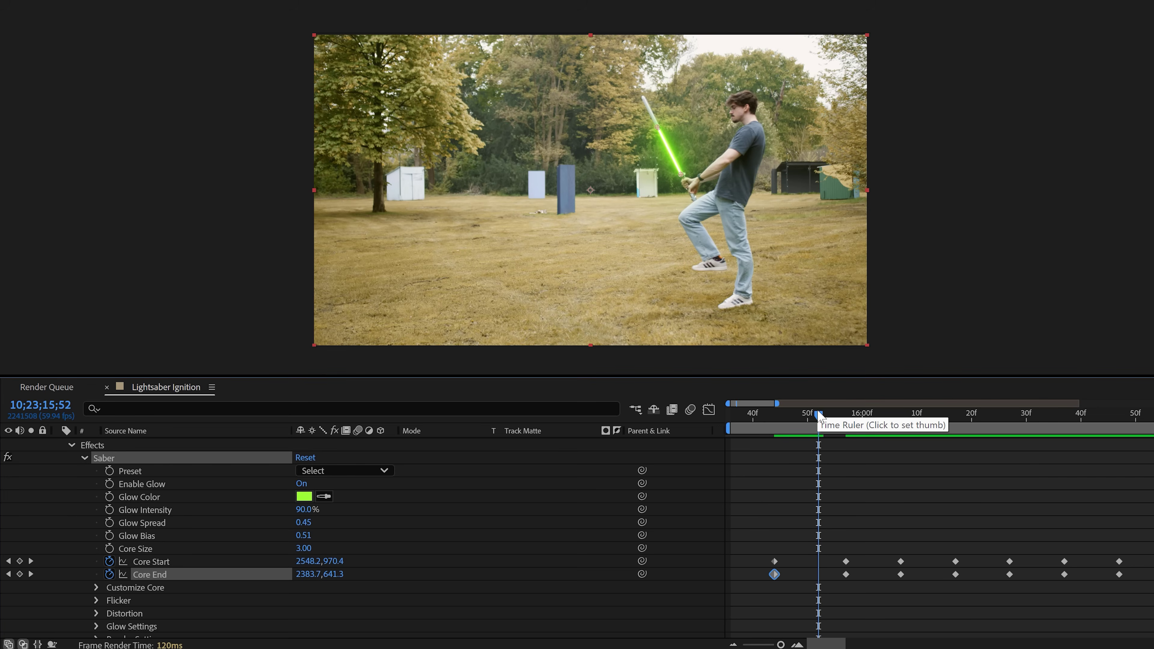
{"action": "left_click_drag", "start_coordinate": [681, 174], "coordinate": [681, 174]}
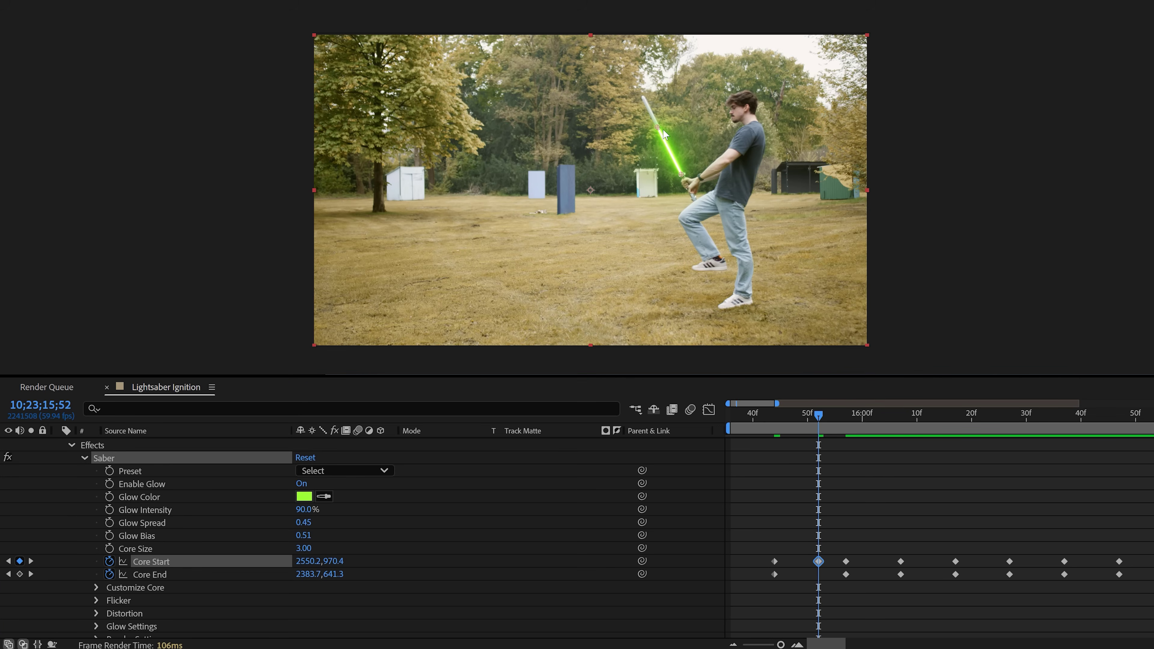
{"action": "left_click_drag", "start_coordinate": [657, 127], "coordinate": [659, 128]}
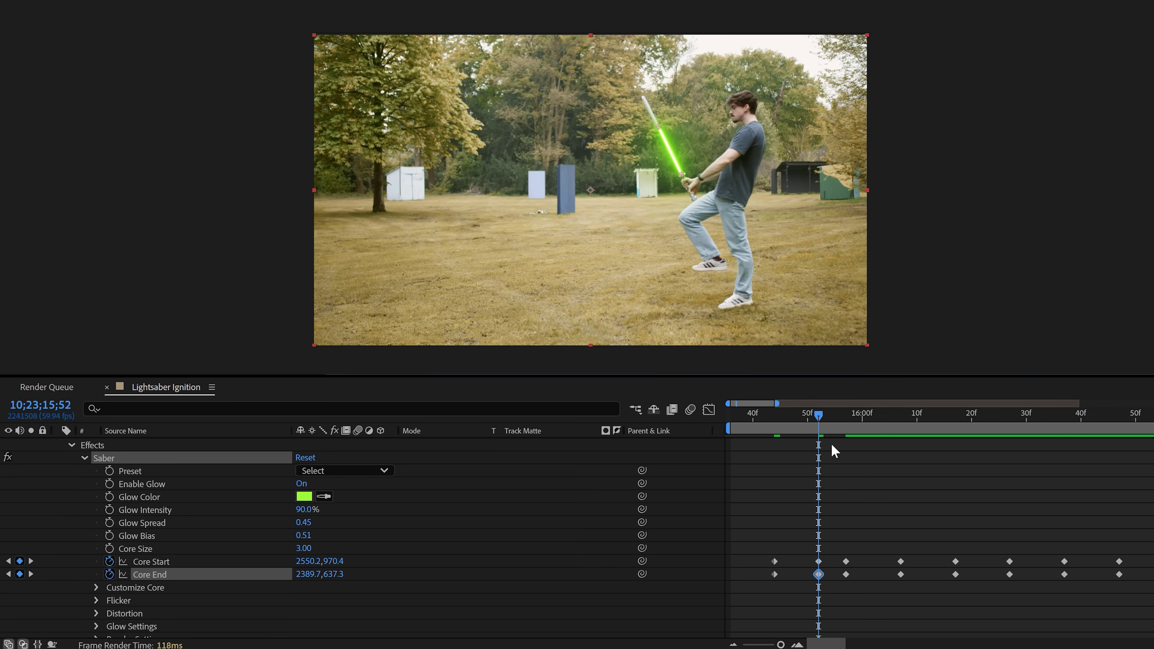
{"action": "left_click_drag", "start_coordinate": [818, 416], "coordinate": [846, 417]}
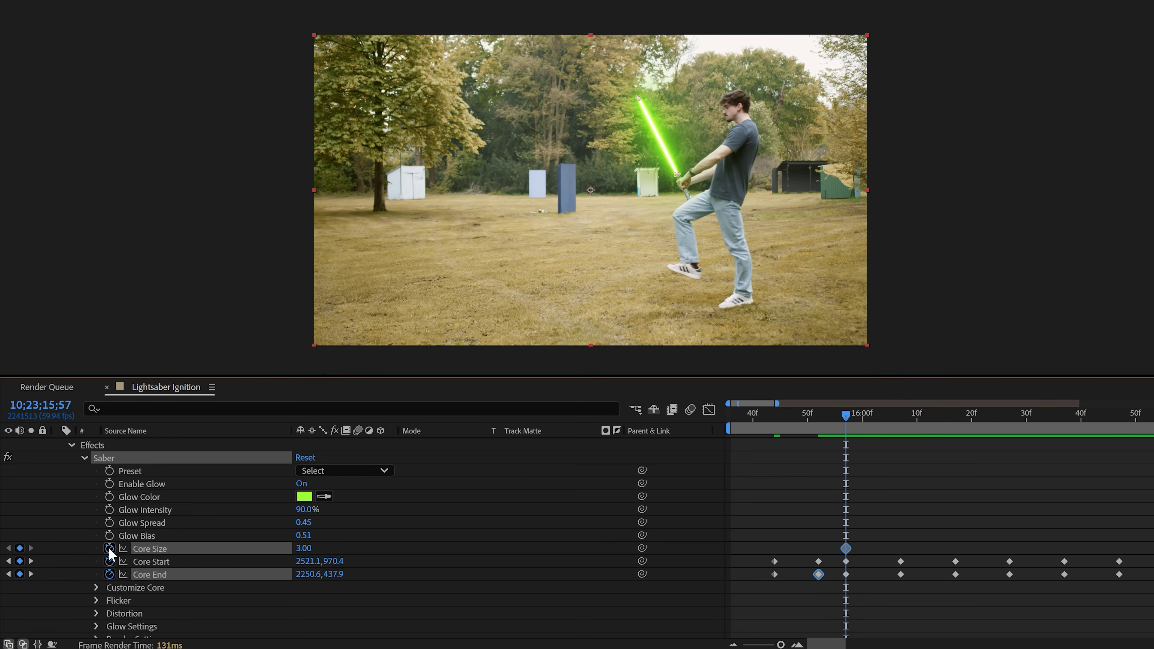
Enable Glow Bias keyframing and add a Glow Bias keyframe at the ignition's first frame.
{"action": "left_click", "coordinate": [109, 535]}
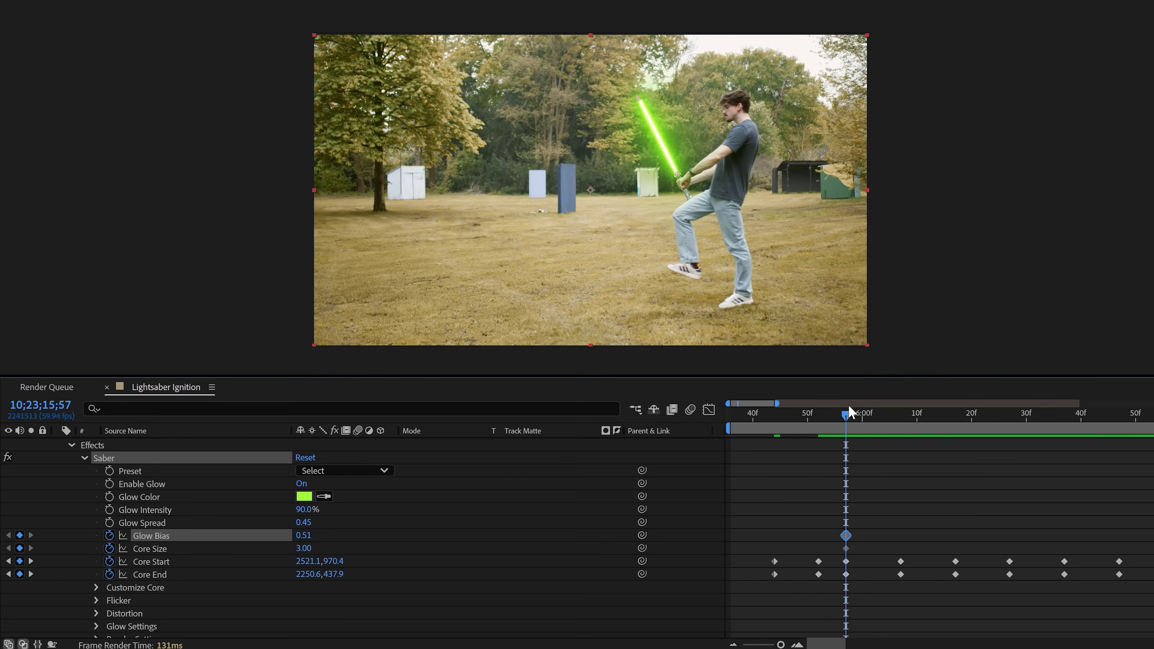
{"action": "left_click_drag", "start_coordinate": [842, 420], "coordinate": [775, 430]}
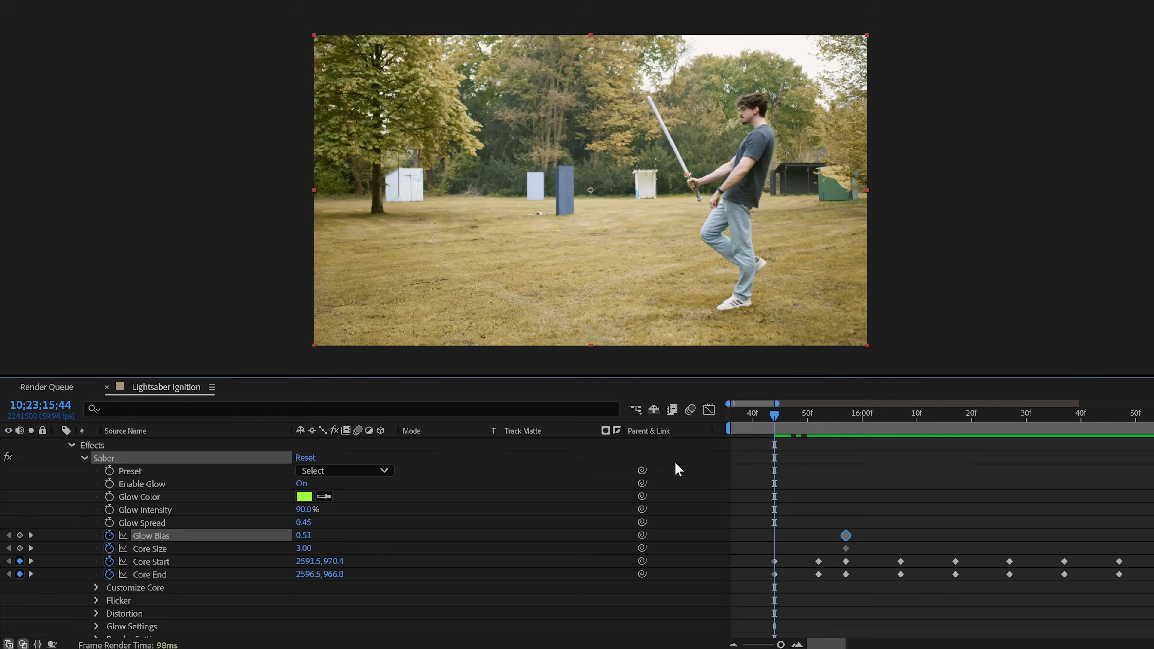
{"action": "left_click", "coordinate": [19, 534]}
{"action": "left_click_drag", "start_coordinate": [774, 415], "coordinate": [796, 420]}
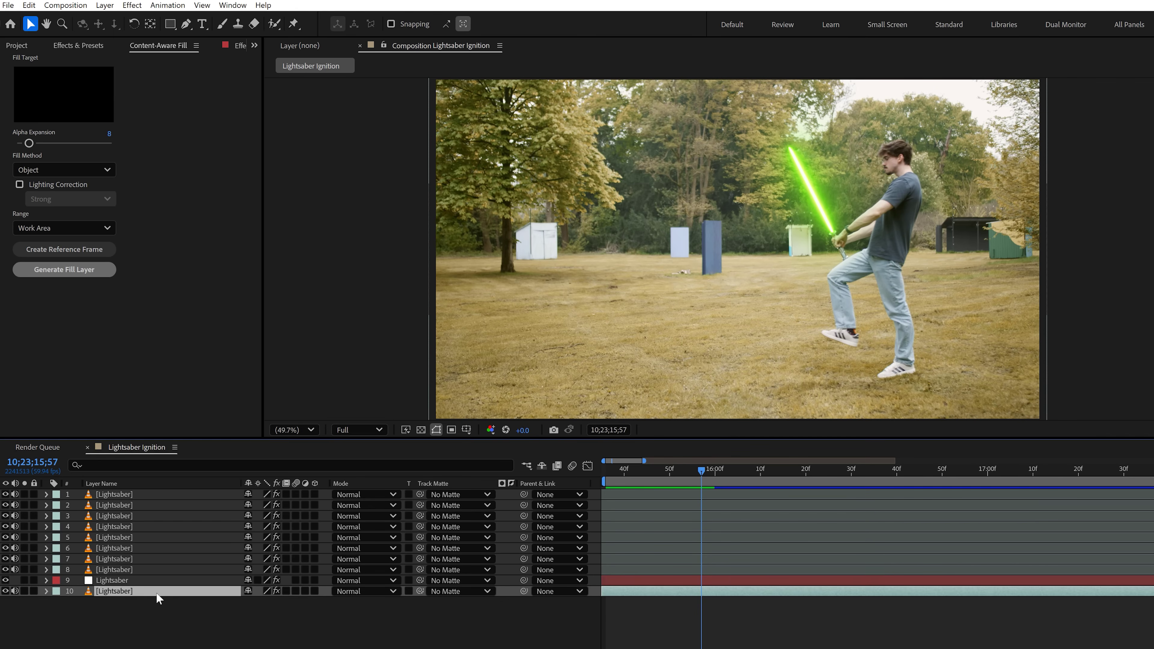
Split the bottom Lightsaber footage layer at 10;23;15;57 and select the earlier piece.
{"action": "key", "text": "ctrl+shift+d"}
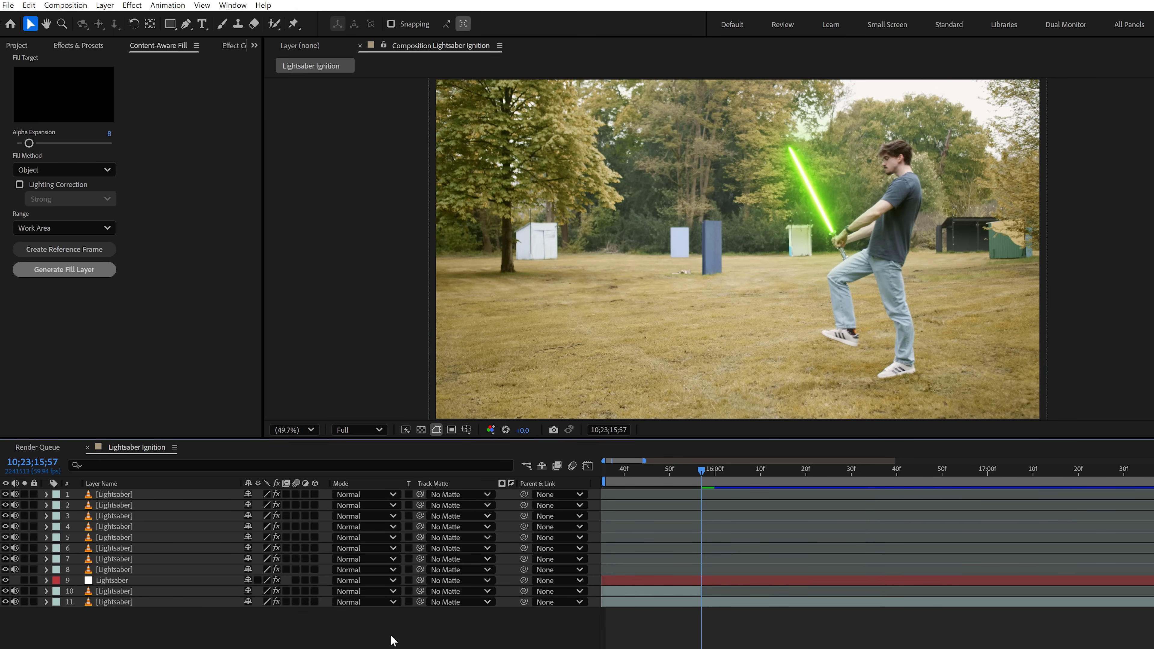
{"action": "left_click", "coordinate": [703, 590]}
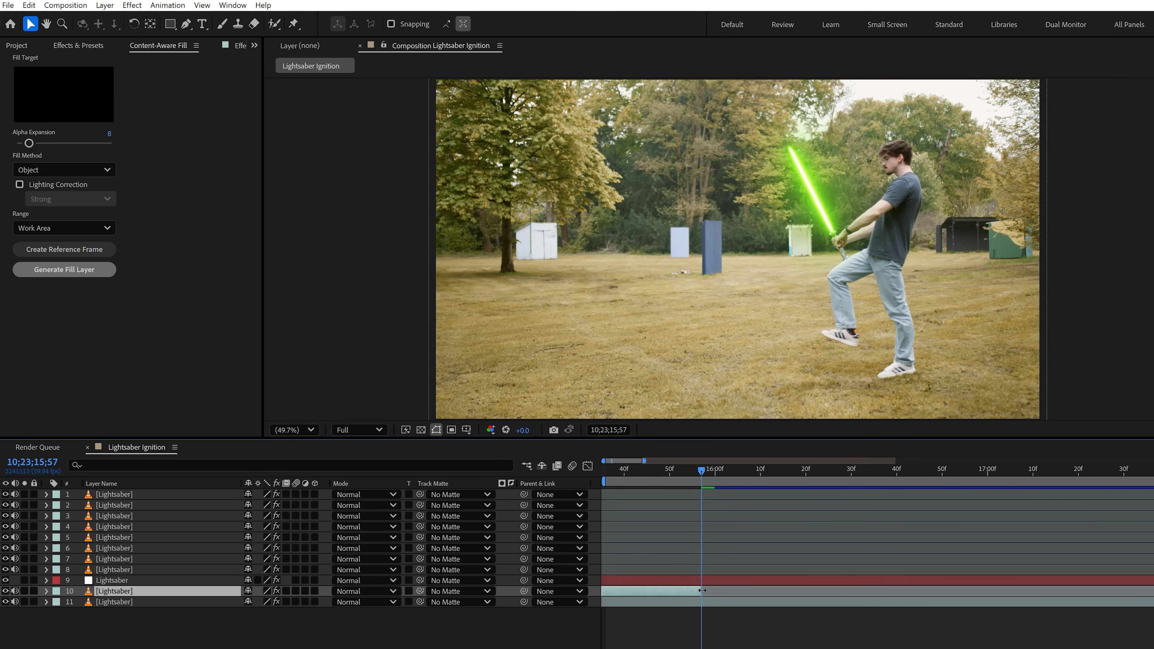
Hide the Lightsaber layer and draw a four-point Pen mask around the prop sword.
{"action": "left_click", "coordinate": [5, 580]}
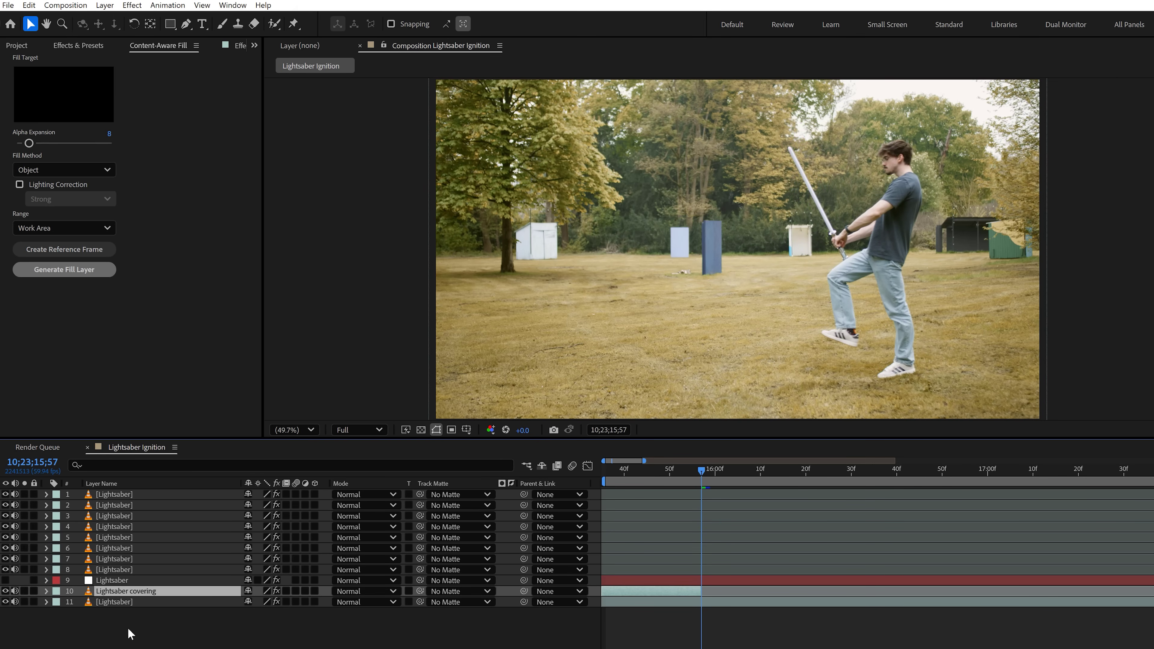
{"action": "left_click_drag", "start_coordinate": [670, 471], "coordinate": [600, 475]}
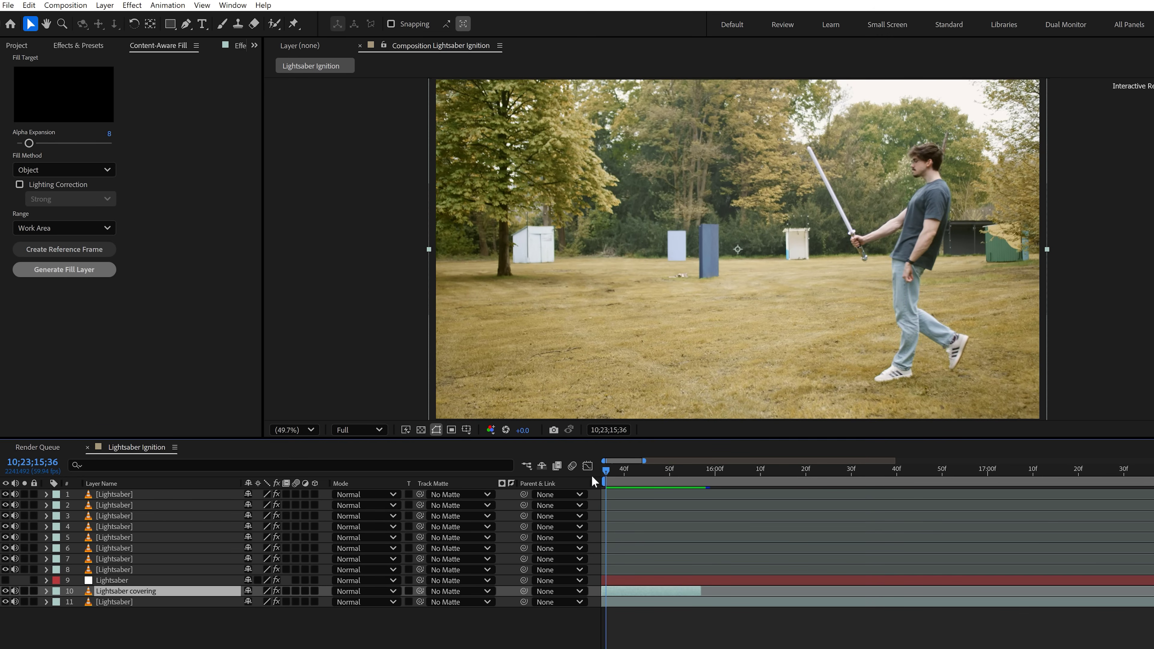
{"action": "left_click", "coordinate": [187, 25]}
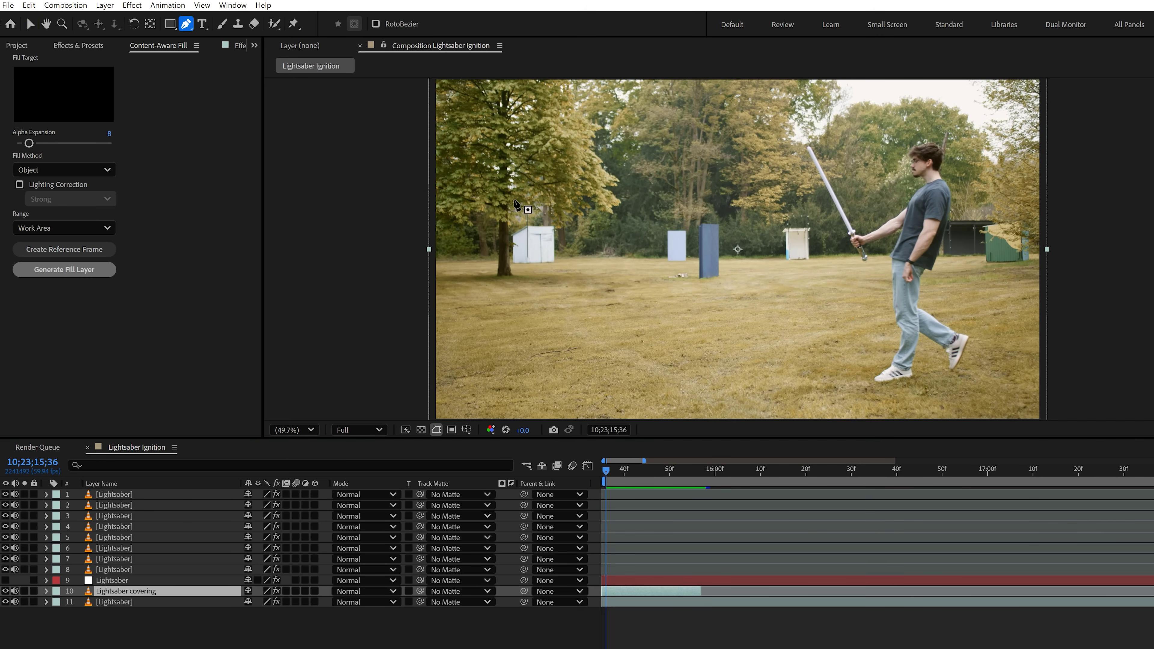
{"action": "left_click", "coordinate": [829, 211]}
{"action": "left_click", "coordinate": [833, 219]}
{"action": "left_click", "coordinate": [840, 229]}
{"action": "left_click", "coordinate": [846, 232]}
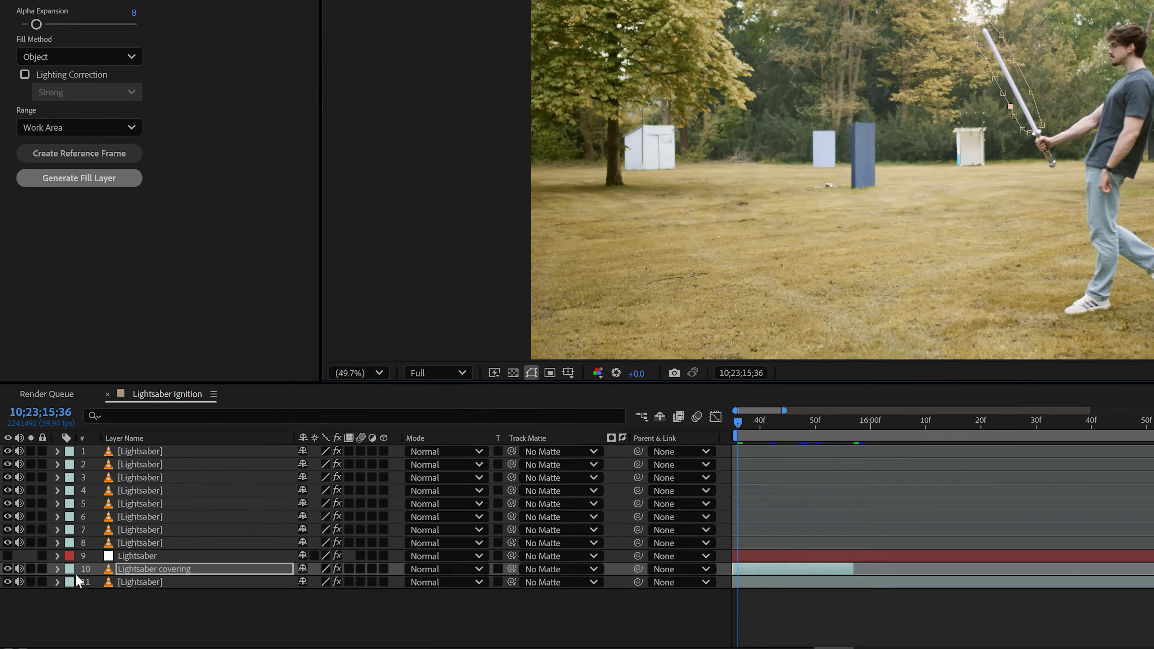
Set Mask 1 on the Lightsaber covering layer to Subtract.
{"action": "left_click", "coordinate": [46, 590]}
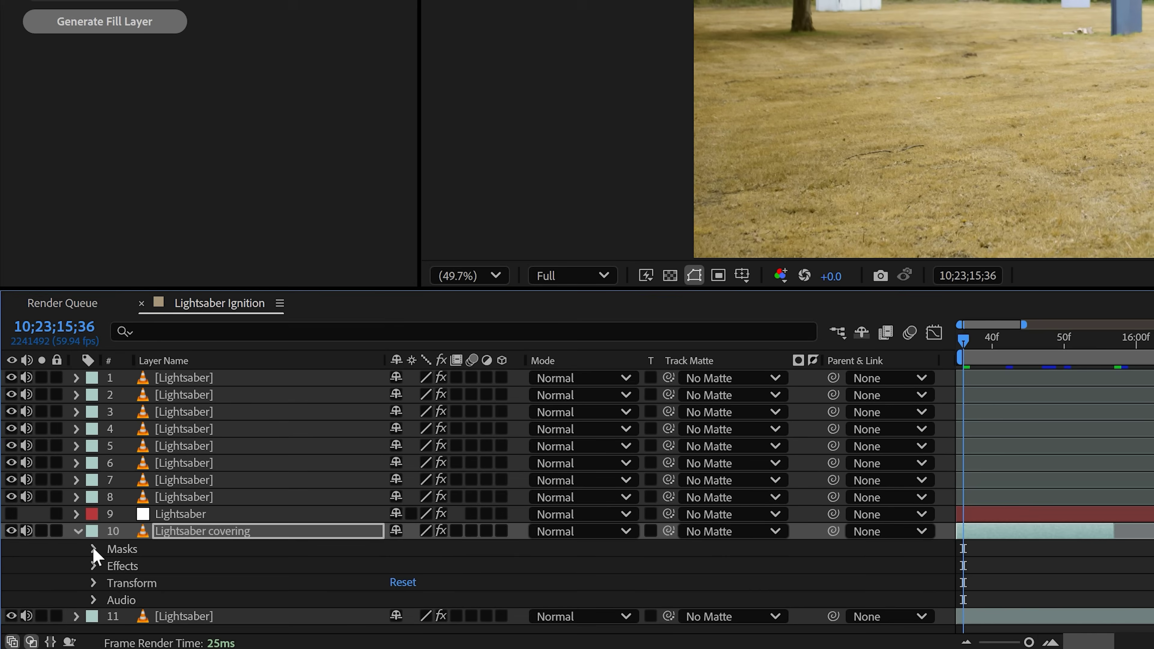
{"action": "left_click", "coordinate": [94, 548]}
{"action": "left_click", "coordinate": [431, 564]}
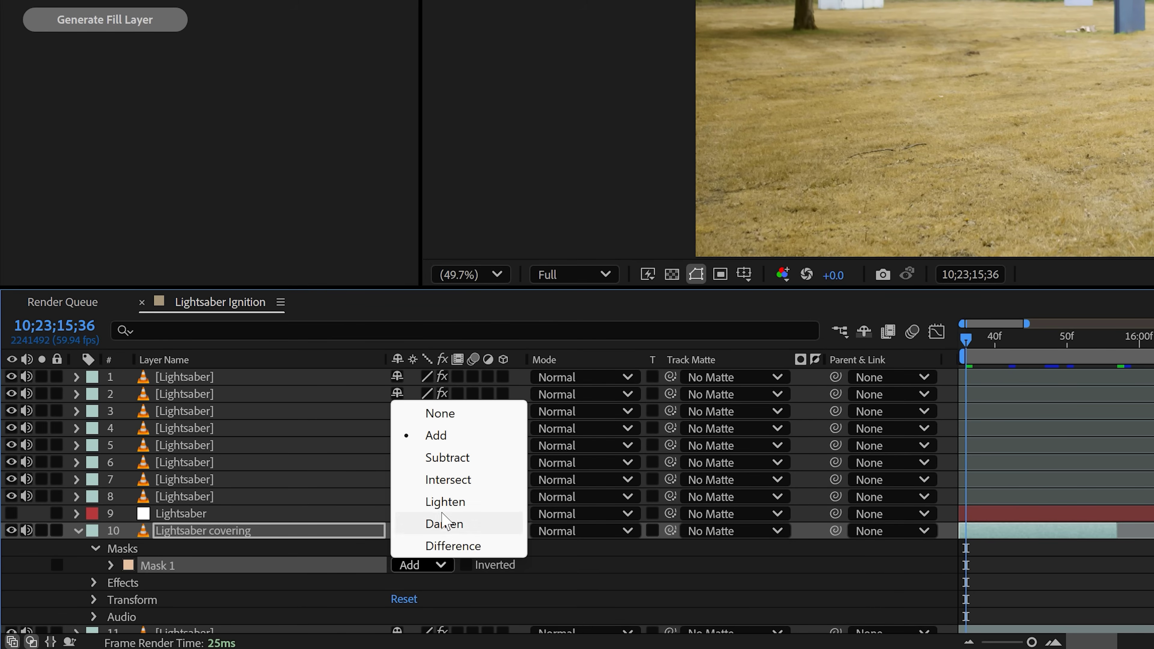
{"action": "left_click", "coordinate": [448, 457]}
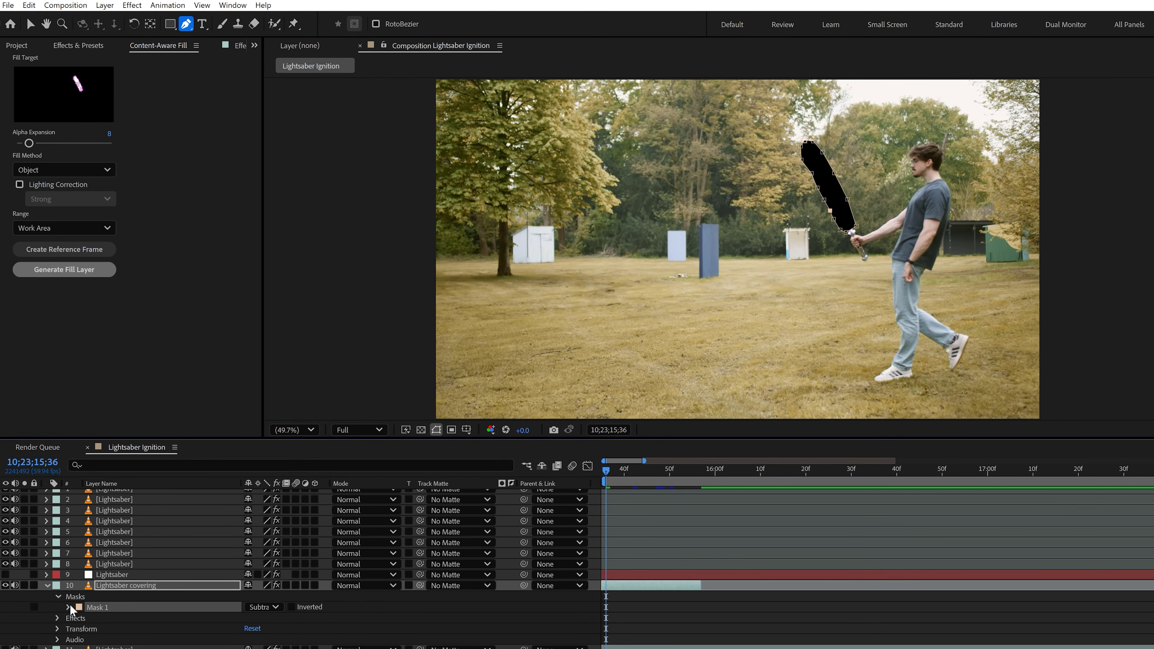
Keyframe Mask 1's path, reshape it to fit the sword, and advance ten frames.
{"action": "left_click", "coordinate": [68, 606]}
{"action": "left_click", "coordinate": [90, 618]}
{"action": "left_click_drag", "start_coordinate": [606, 470], "coordinate": [651, 470]}
{"action": "left_click_drag", "start_coordinate": [855, 228], "coordinate": [834, 227]}
{"action": "key", "text": "shift+Page_Down"}
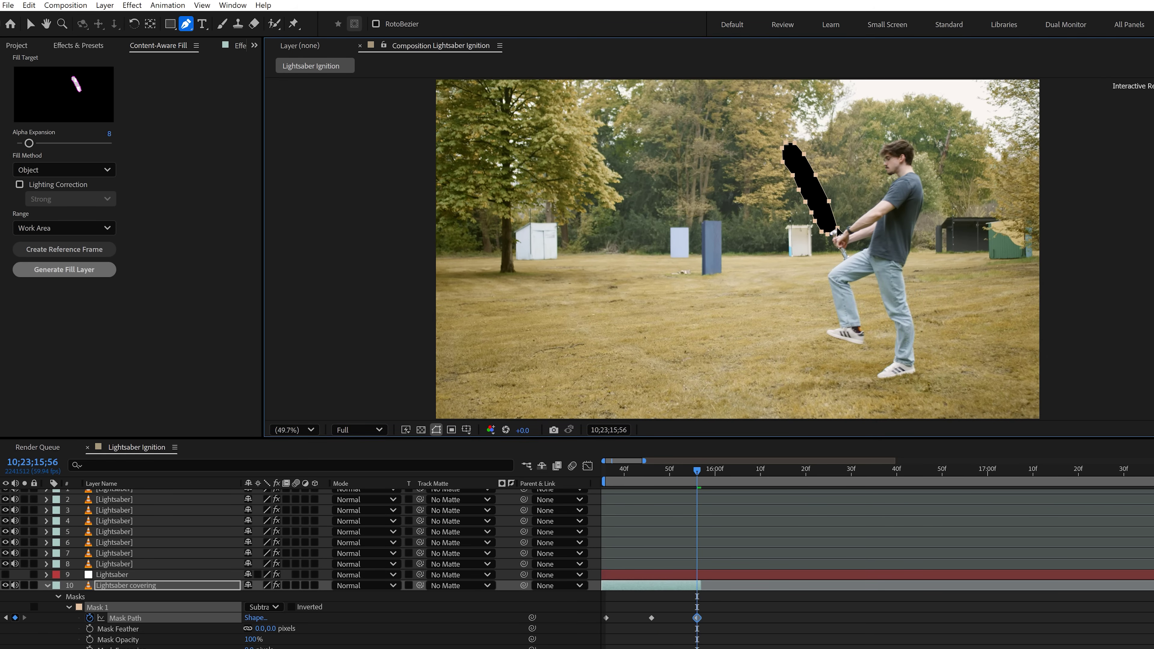
{"action": "left_click", "coordinate": [240, 45]}
Generate a Fill layer from Window > Content-Aware Fill to paint out the masked sword.
{"action": "left_click", "coordinate": [233, 5]}
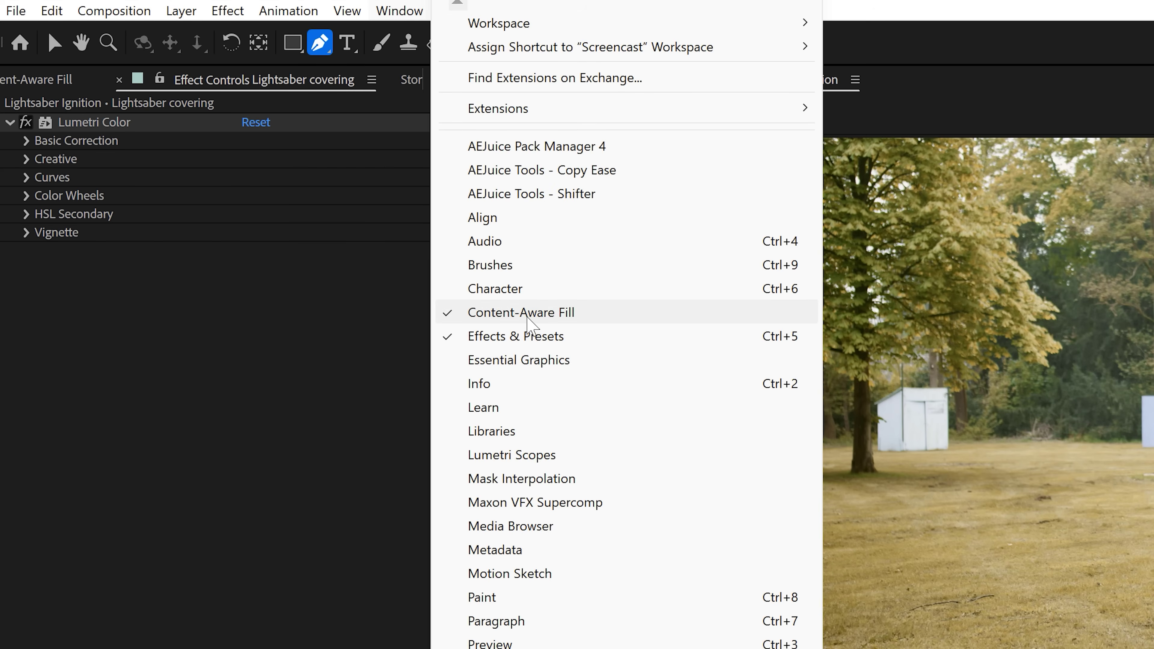
{"action": "left_click", "coordinate": [528, 318]}
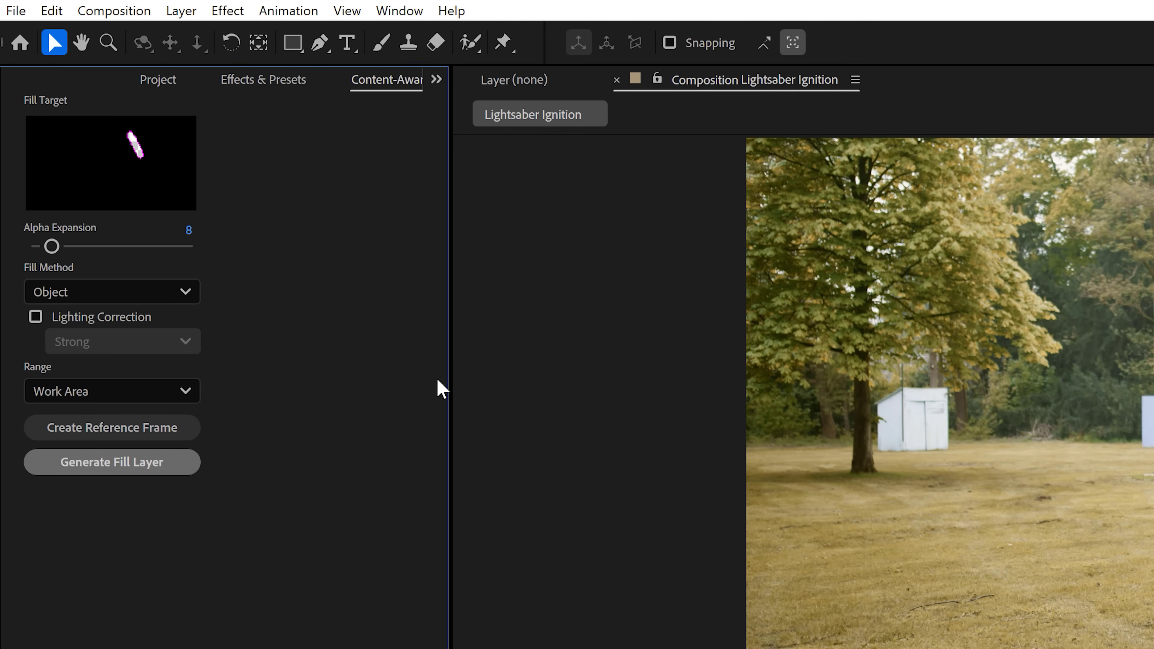
{"action": "left_click", "coordinate": [150, 465]}
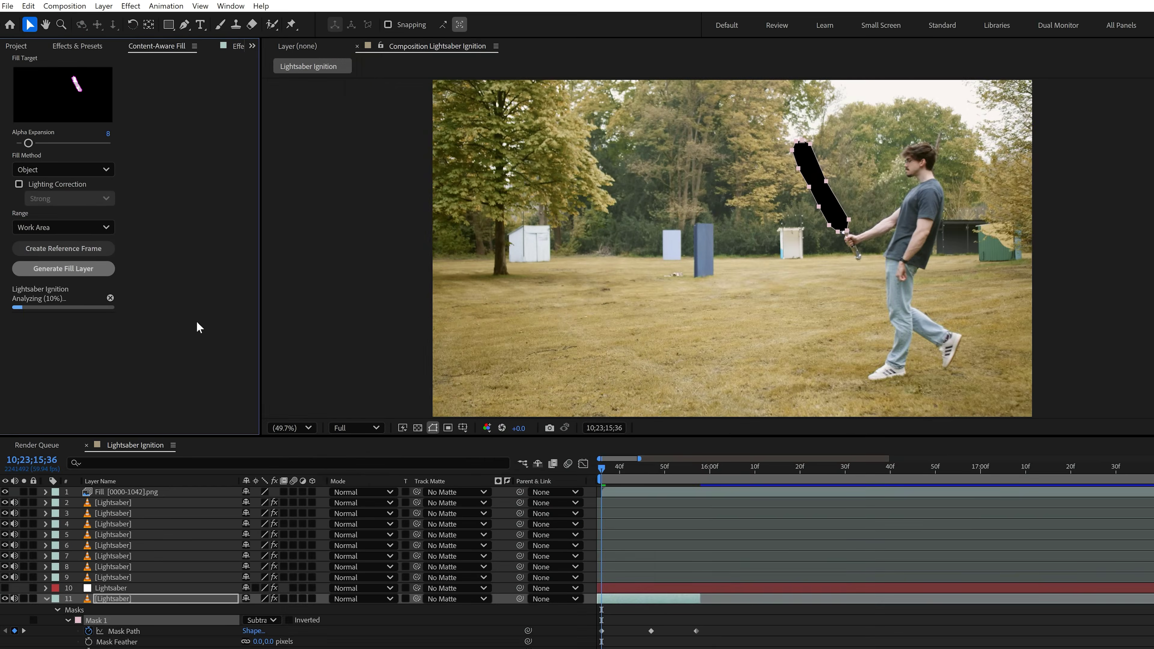